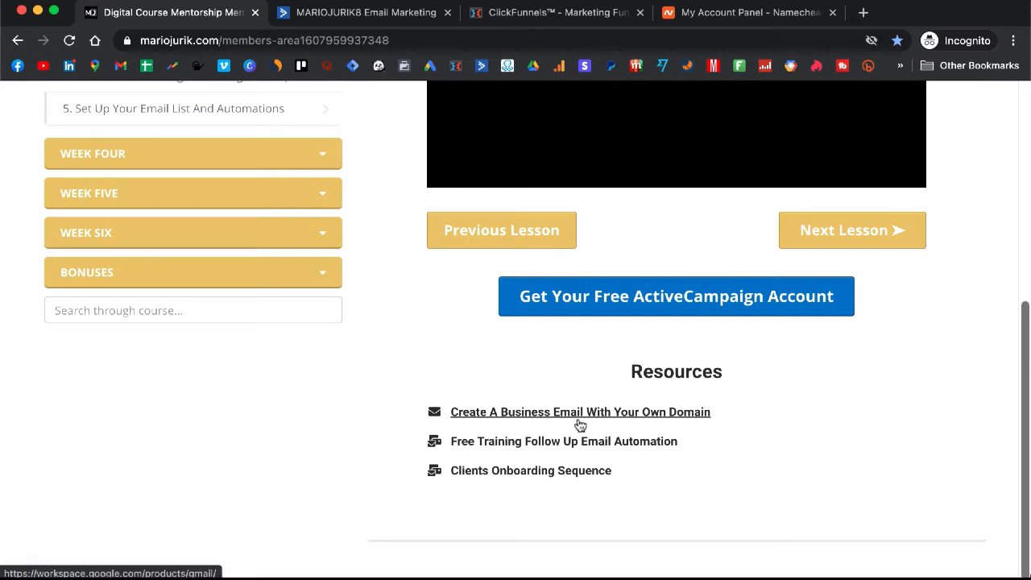
Step: Open the 'Create A Business Email With Your Own Domain' Gmail page and browse it
click(579, 424)
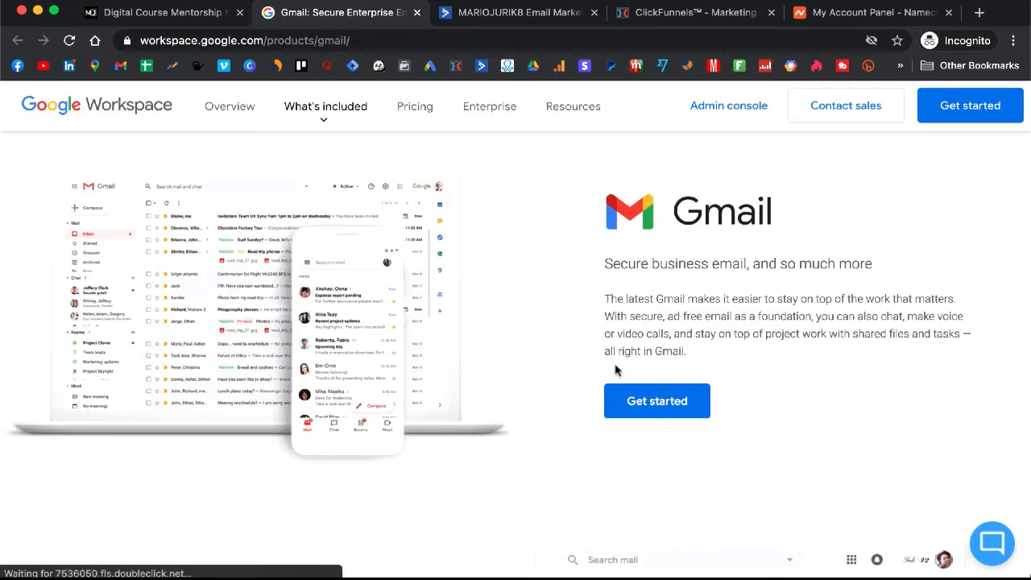
scroll(496, 300, down, 1)
scroll(496, 302, up, 1)
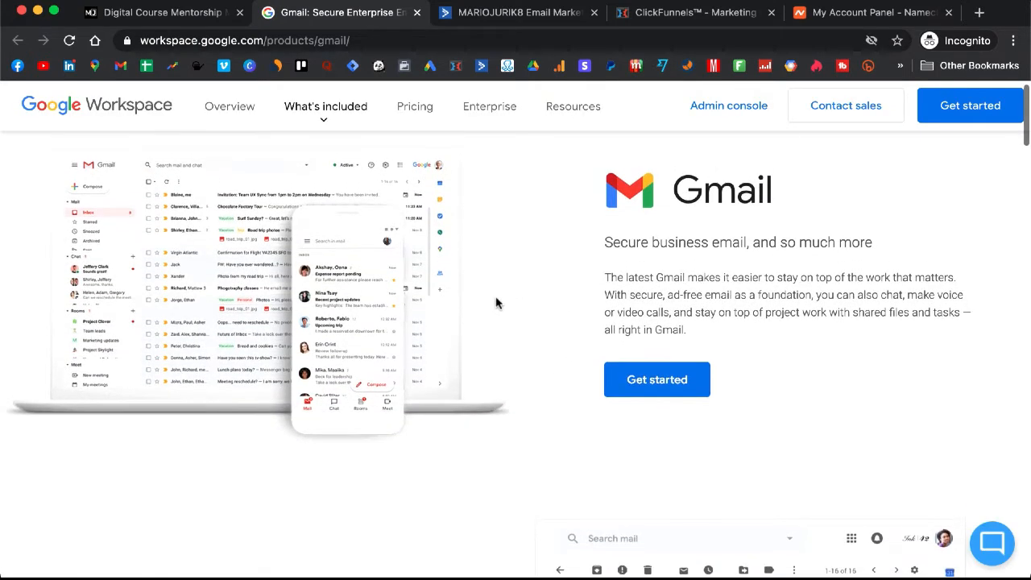
scroll(495, 302, down, 1)
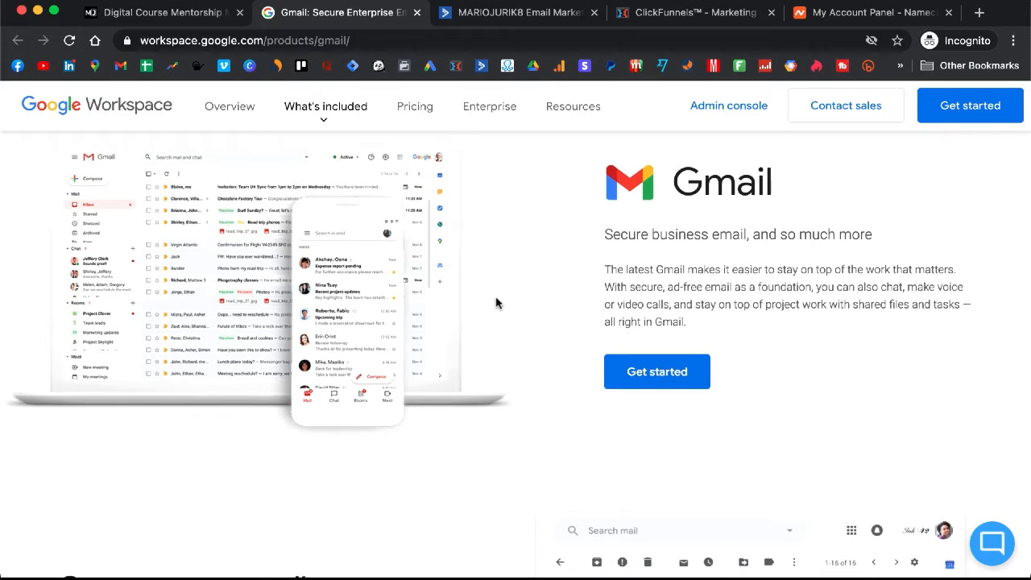
scroll(495, 302, down, 3)
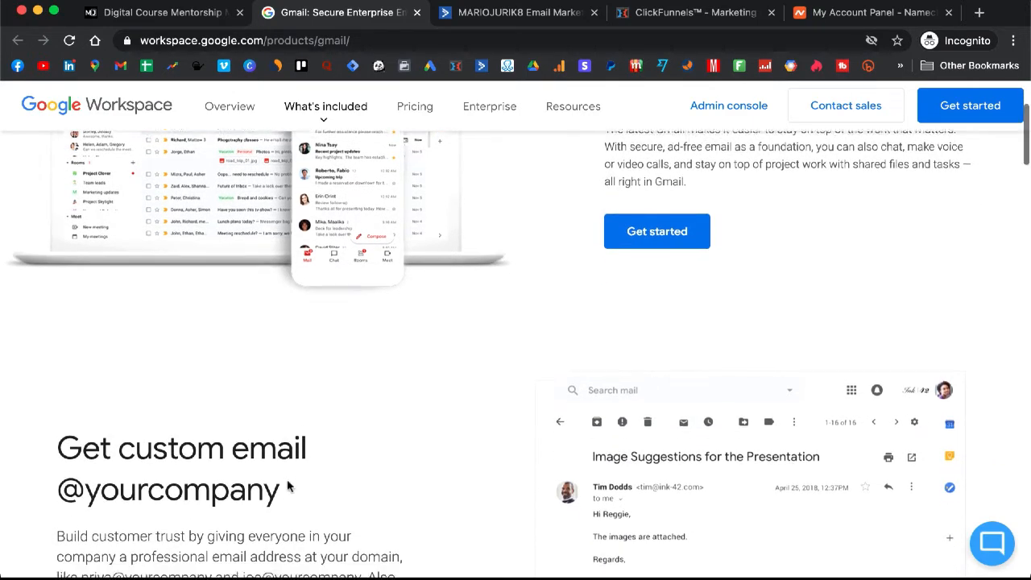
Step: Highlight the 'Get custom email' heading, then start the Google Workspace sign-up
drag(59, 440, 281, 479)
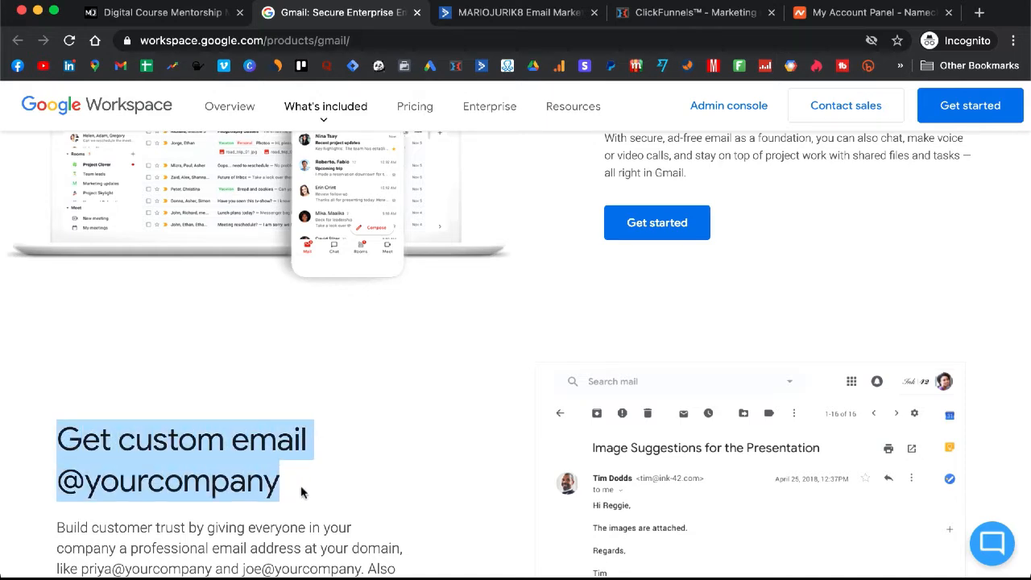
click(323, 479)
scroll(322, 479, up, 3)
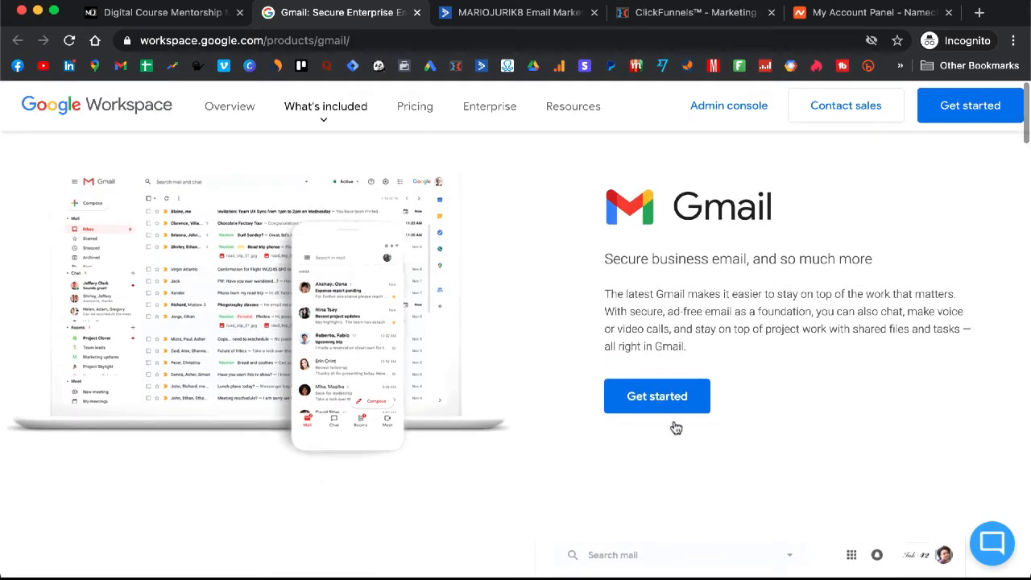
click(663, 404)
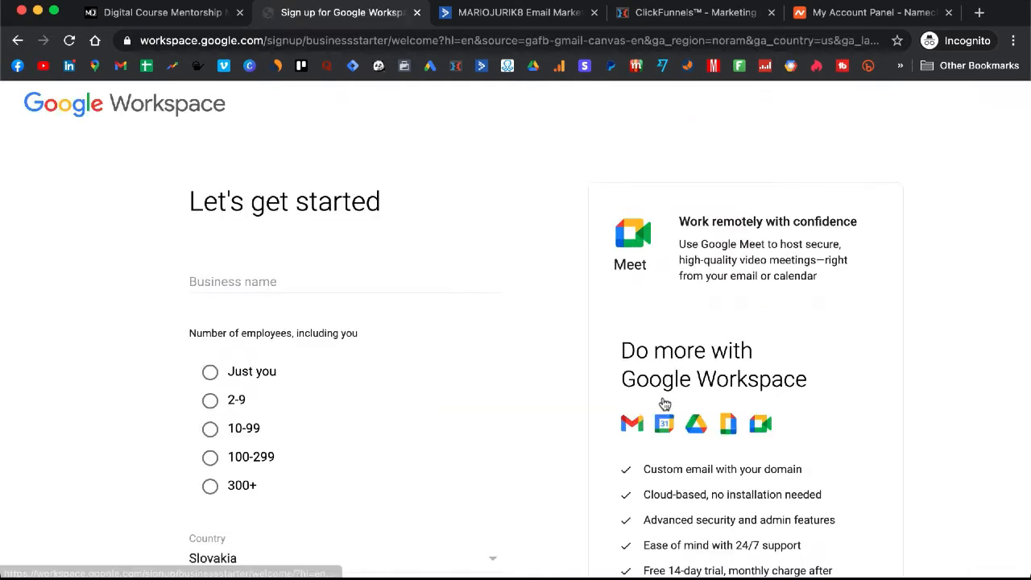
Step: Fill the business name from autofill and set the employee count to 'Just you'
scroll(438, 368, down, 1)
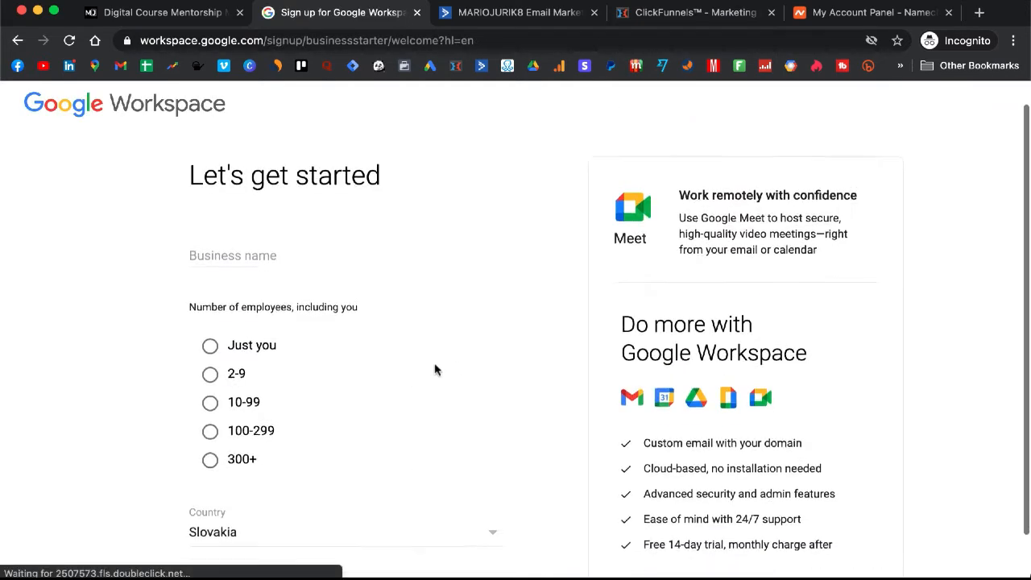
click(302, 229)
click(299, 250)
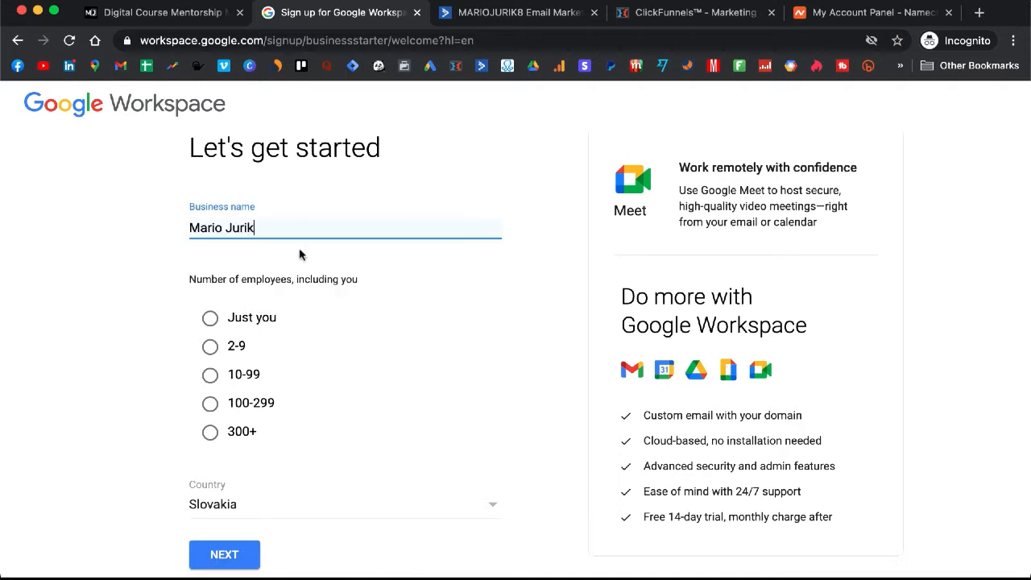
scroll(347, 255, down, 1)
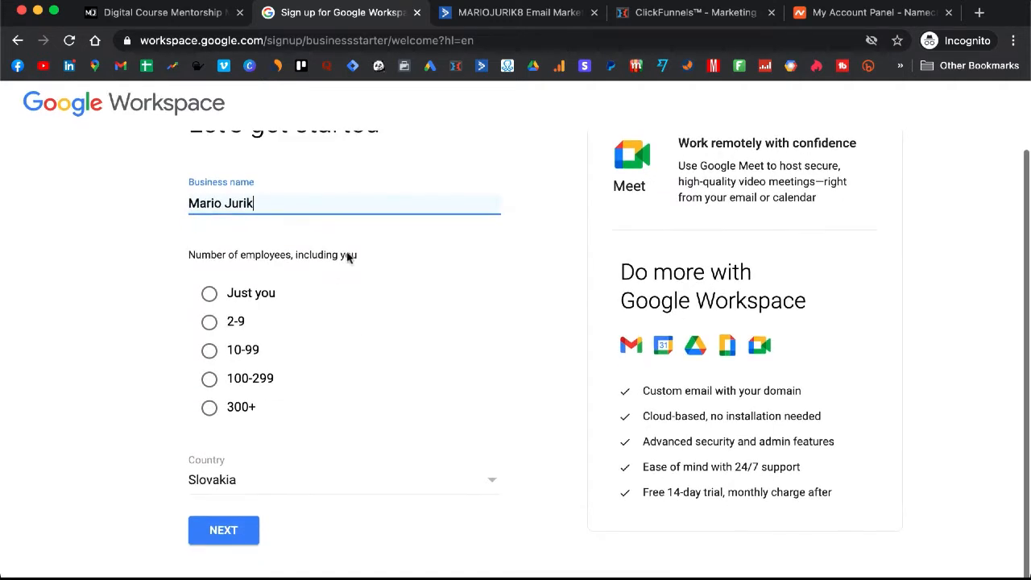
click(214, 299)
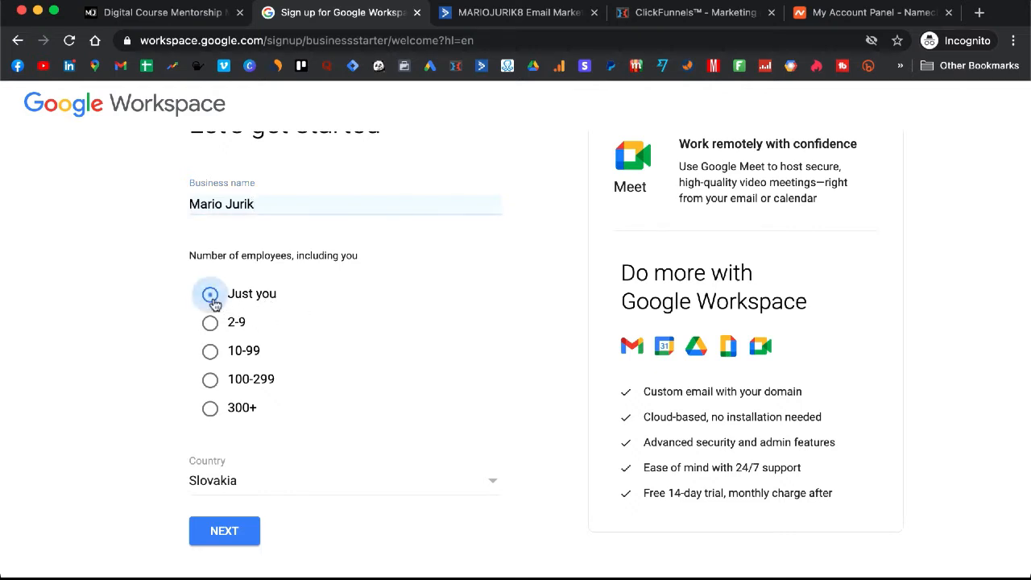
Step: Set the country to United States and submit the business details
click(353, 487)
scroll(365, 364, down, 20)
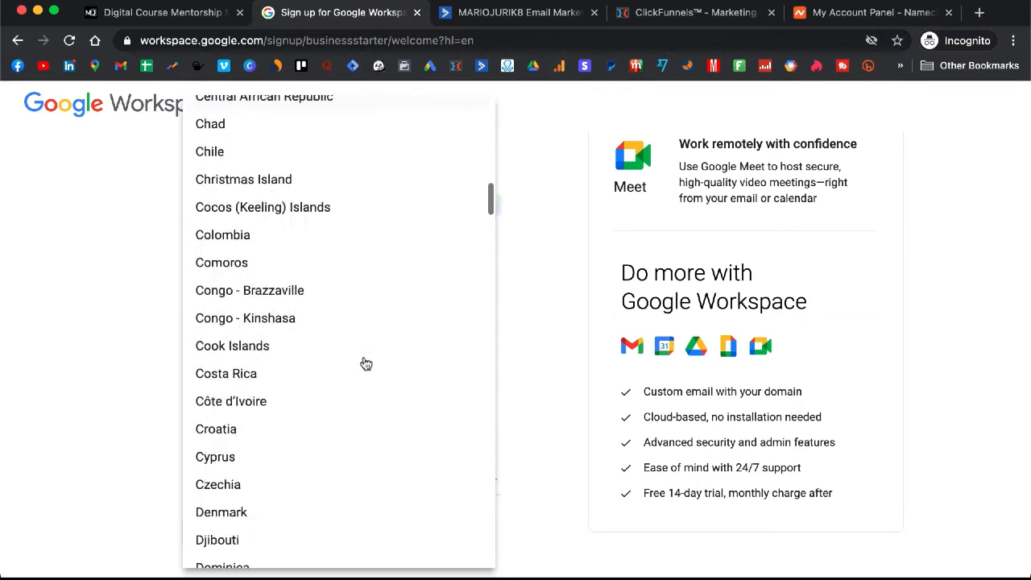
scroll(365, 364, down, 20)
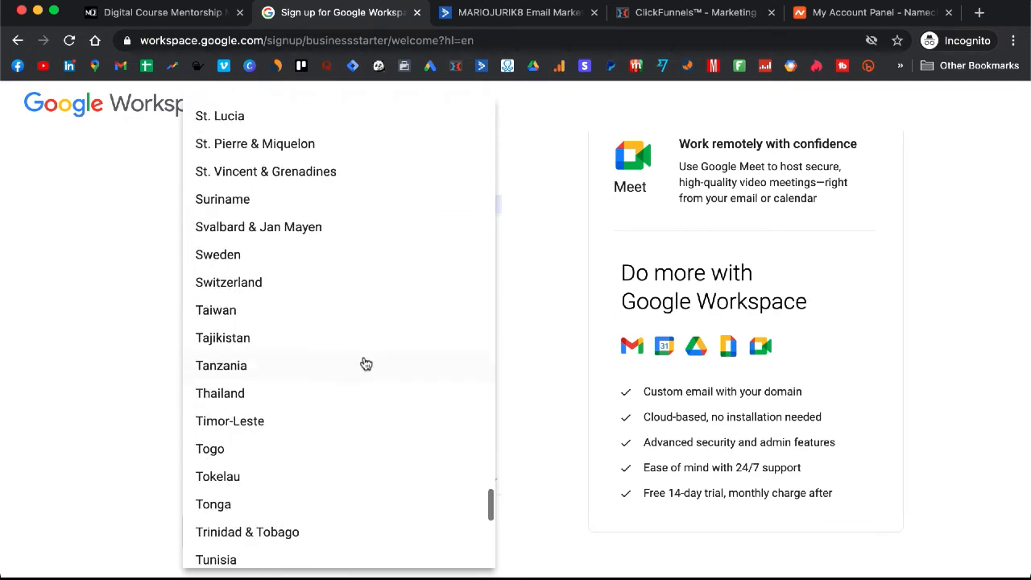
scroll(366, 364, up, 10)
scroll(365, 364, down, 15)
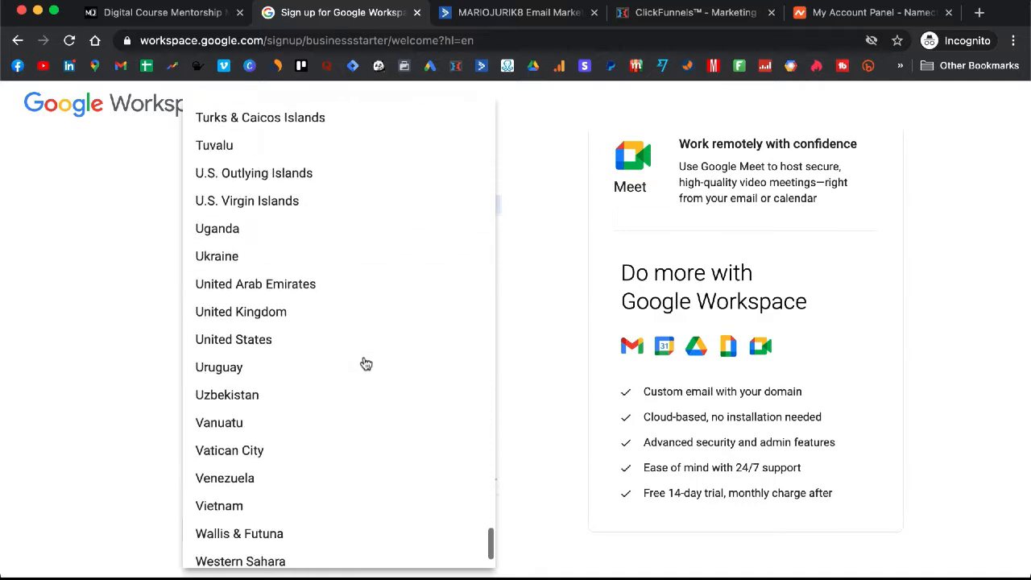
click(355, 249)
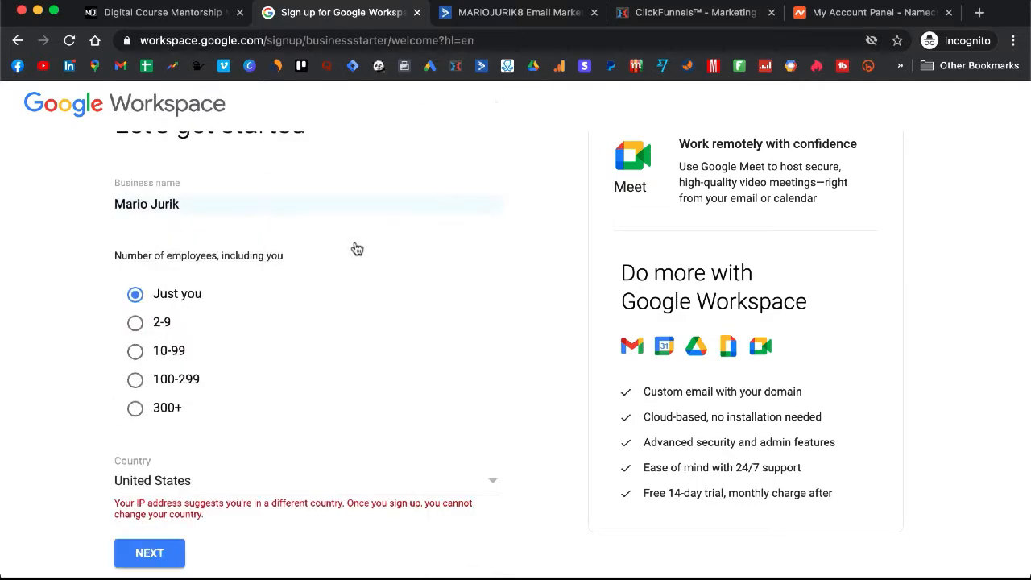
click(298, 481)
click(61, 435)
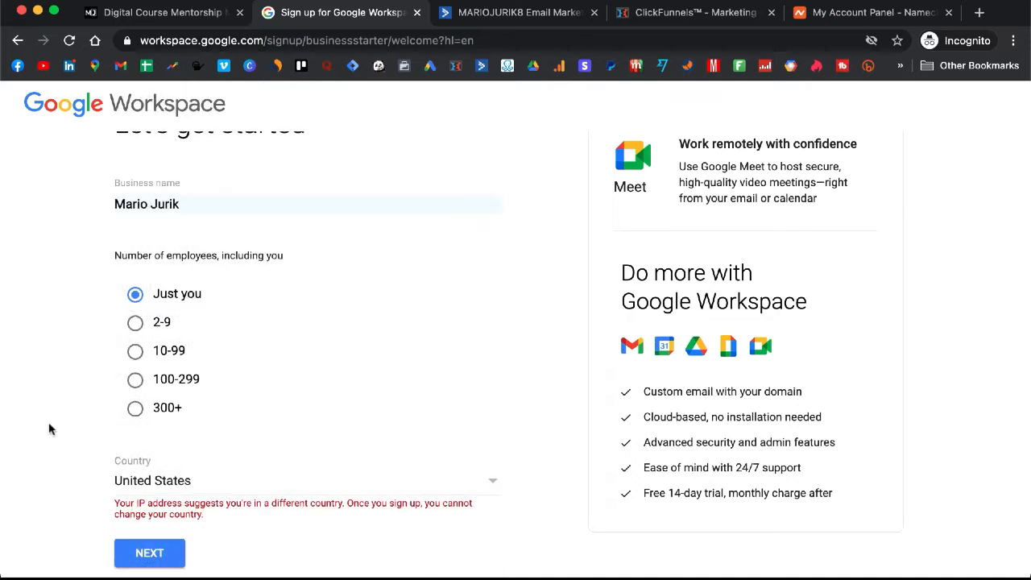
click(167, 554)
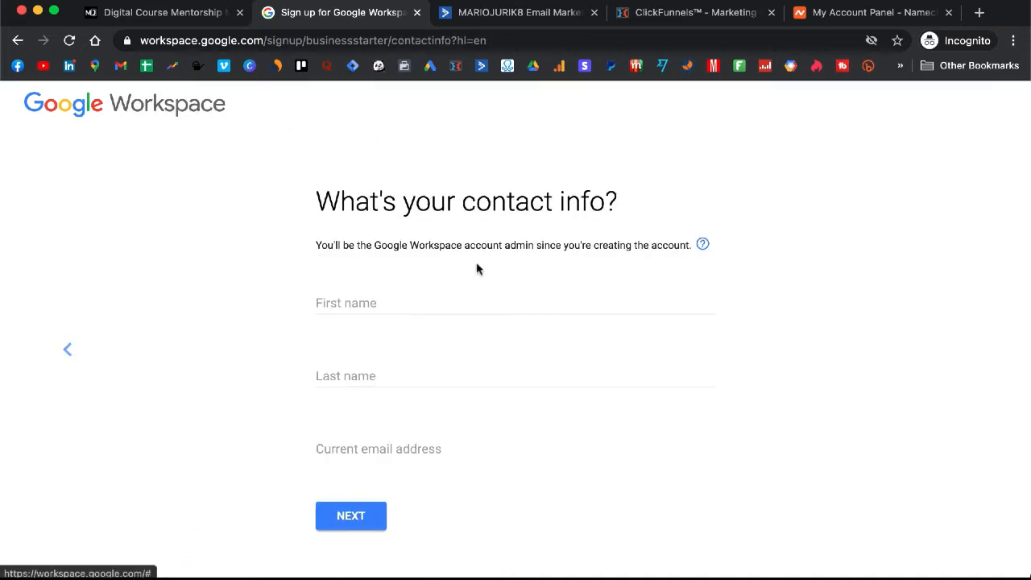
Step: Enter the admin's first and last name, pick the saved current email, and continue
click(392, 305)
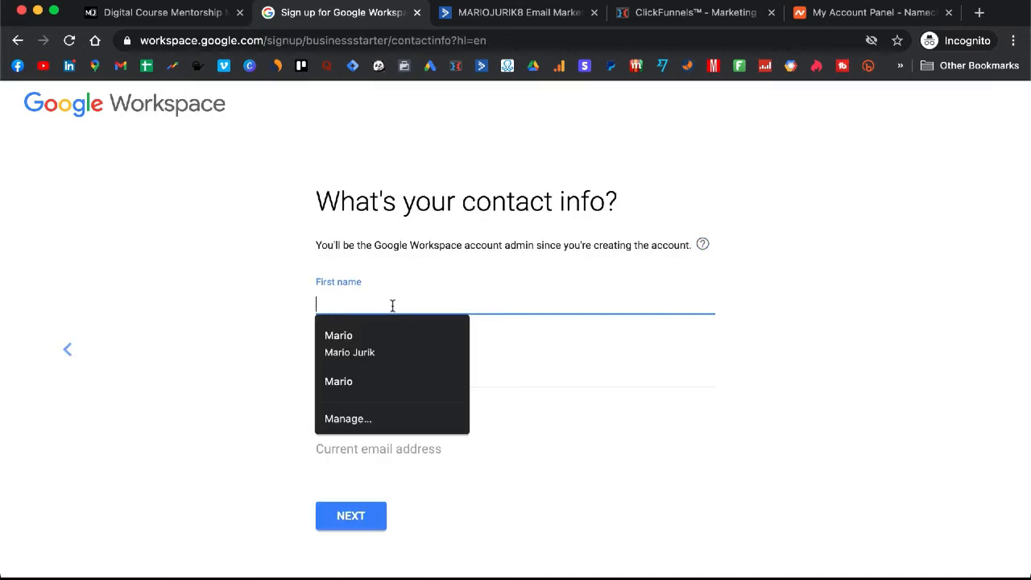
key(Tab)
key(Tab)
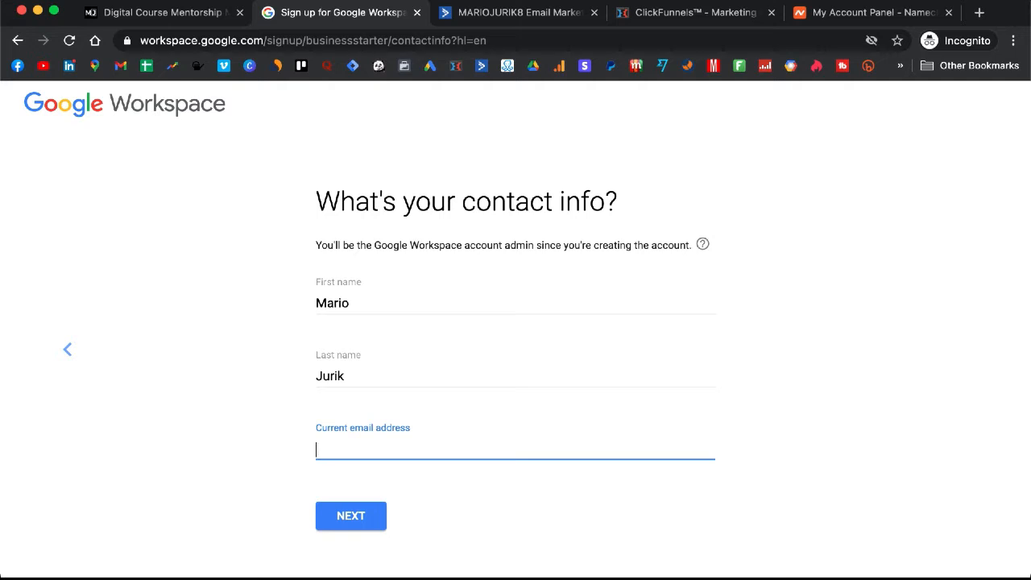
text(mario)
click(383, 483)
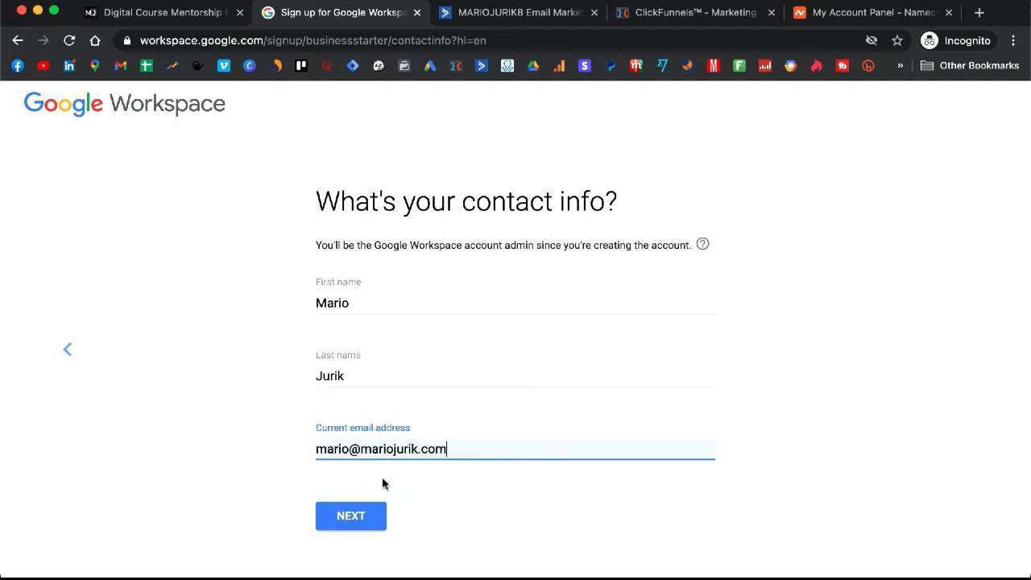
click(359, 521)
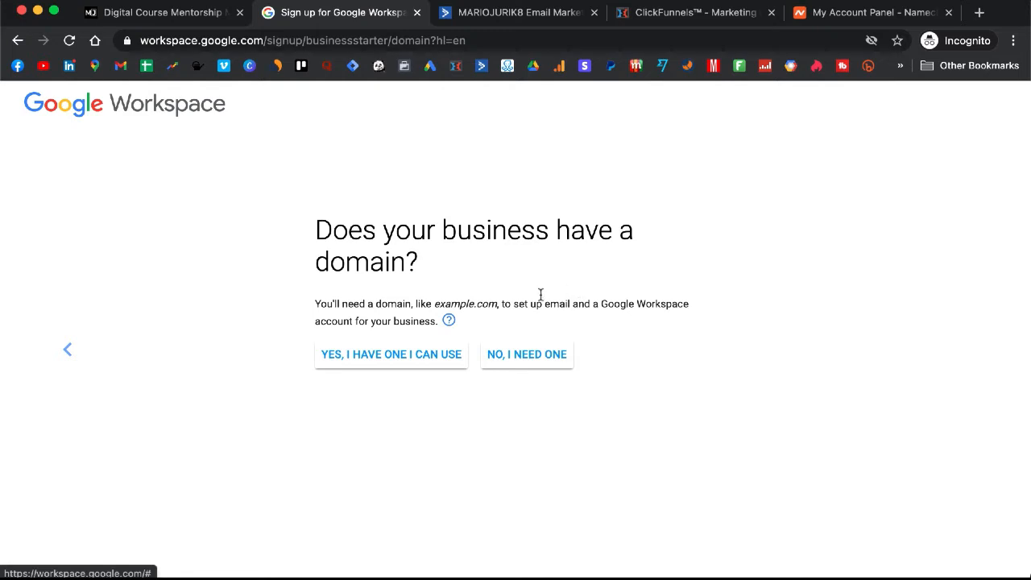
Step: Choose to use an existing domain, enter digitalcourse.com, and confirm it for the account
click(390, 363)
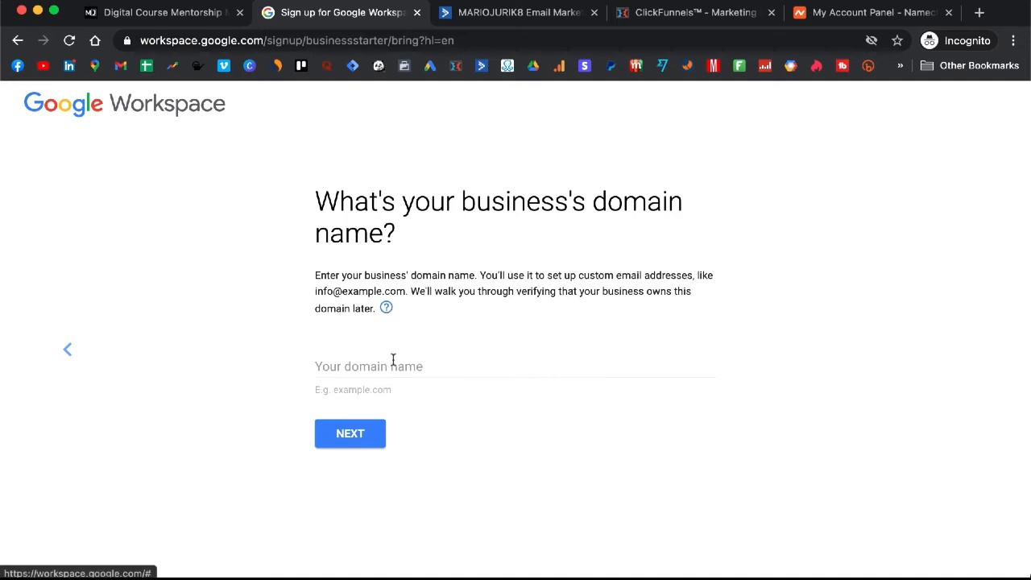
click(393, 361)
text(digit)
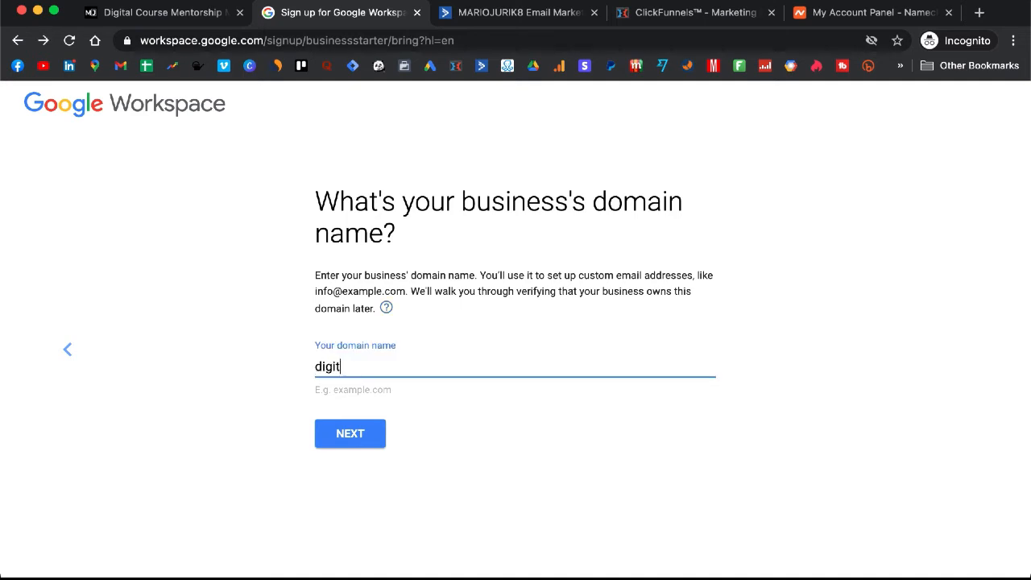
text(alcourse.com)
click(356, 433)
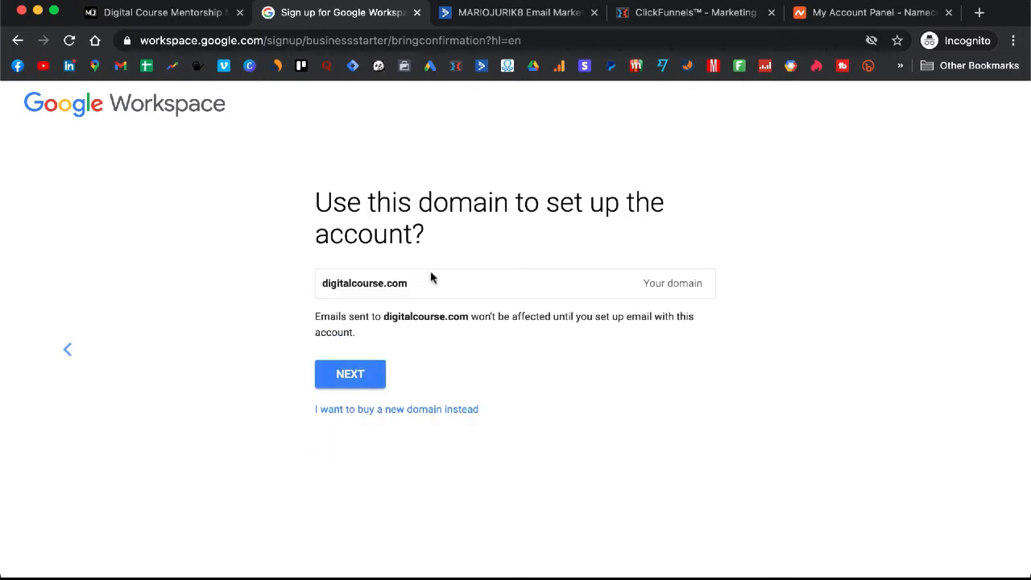
click(368, 378)
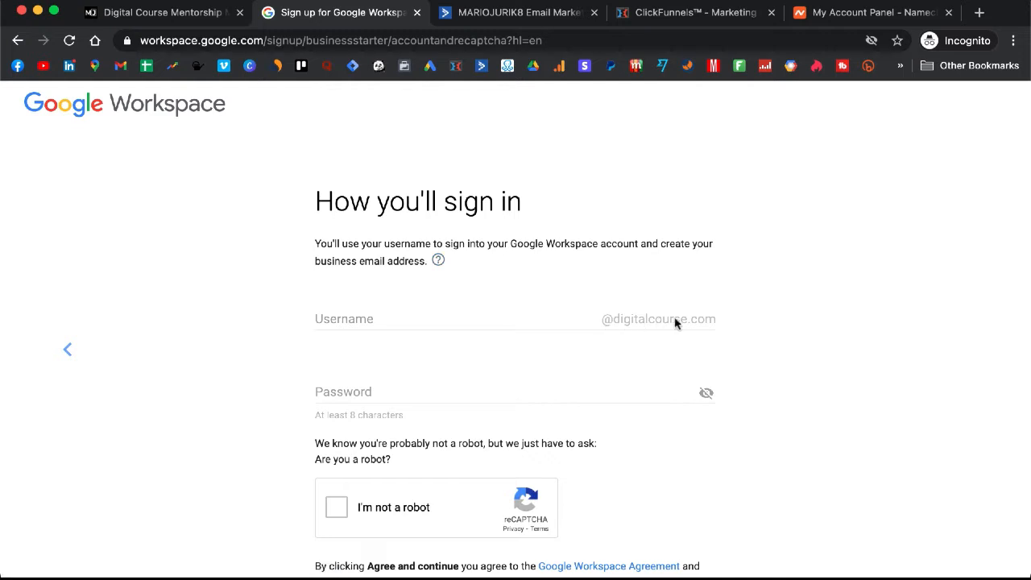
Step: Enter the sign-in username for the new Workspace account
click(450, 319)
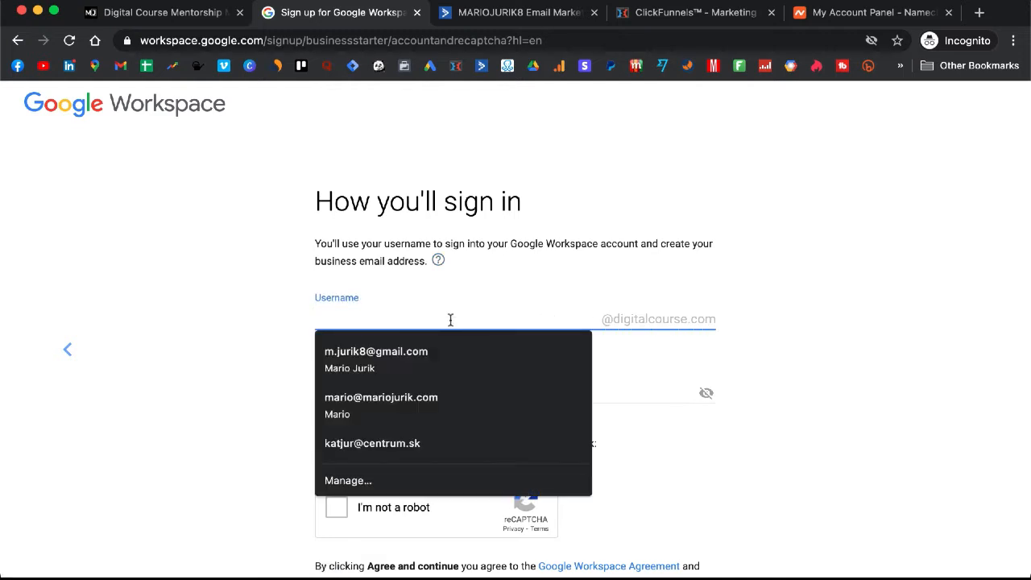
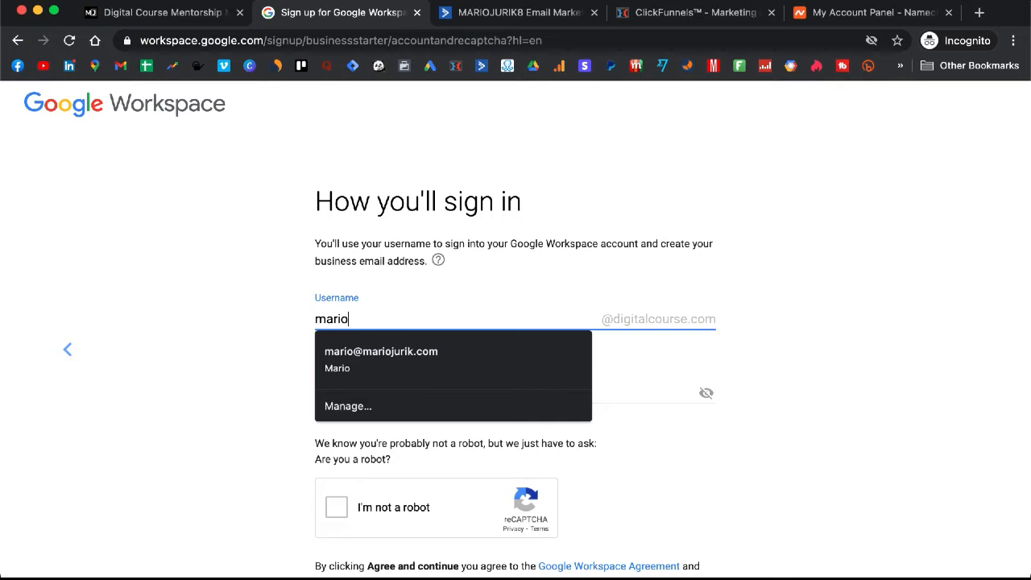
click(282, 330)
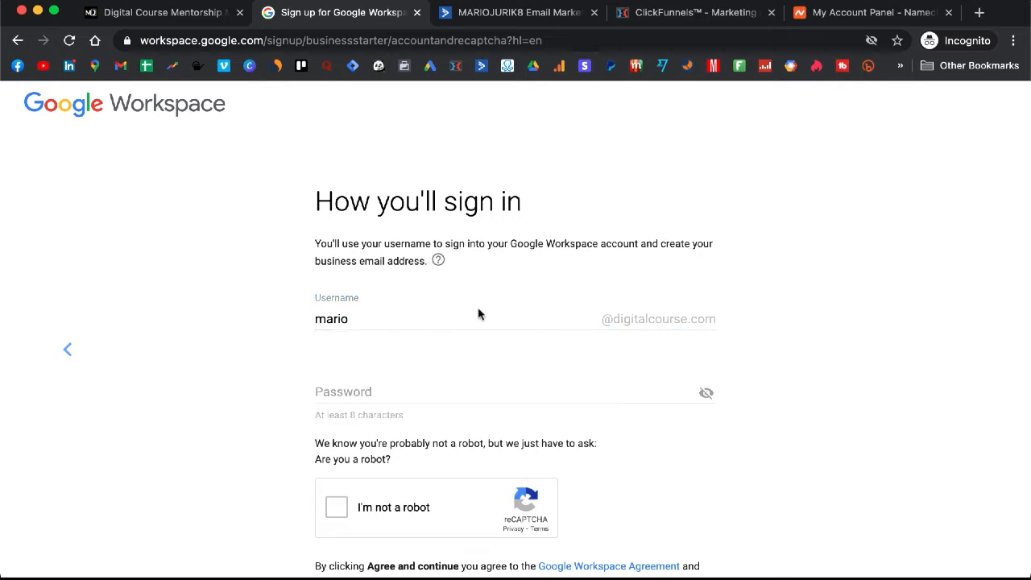
scroll(478, 314, down, 1)
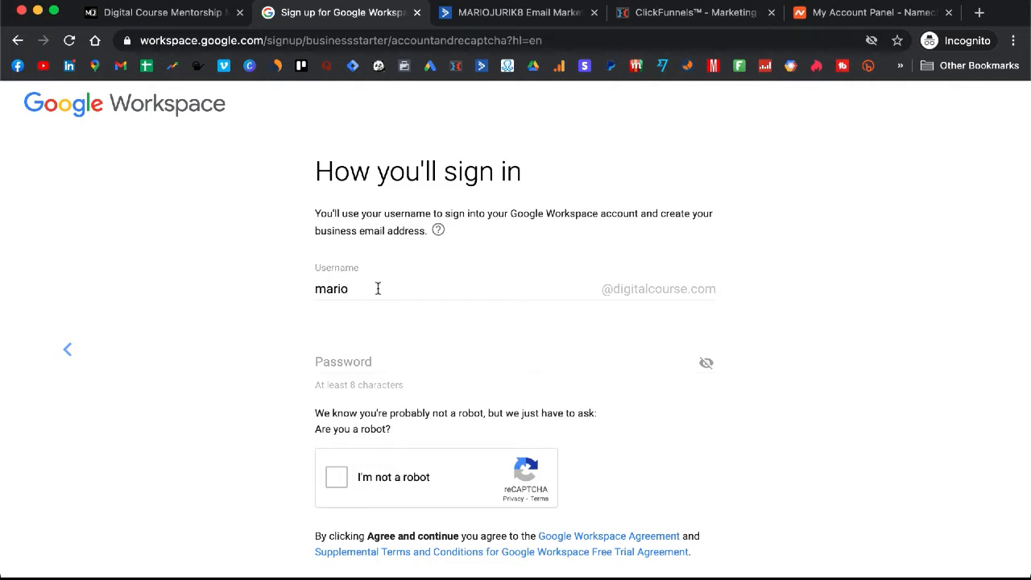
scroll(391, 341, down, 1)
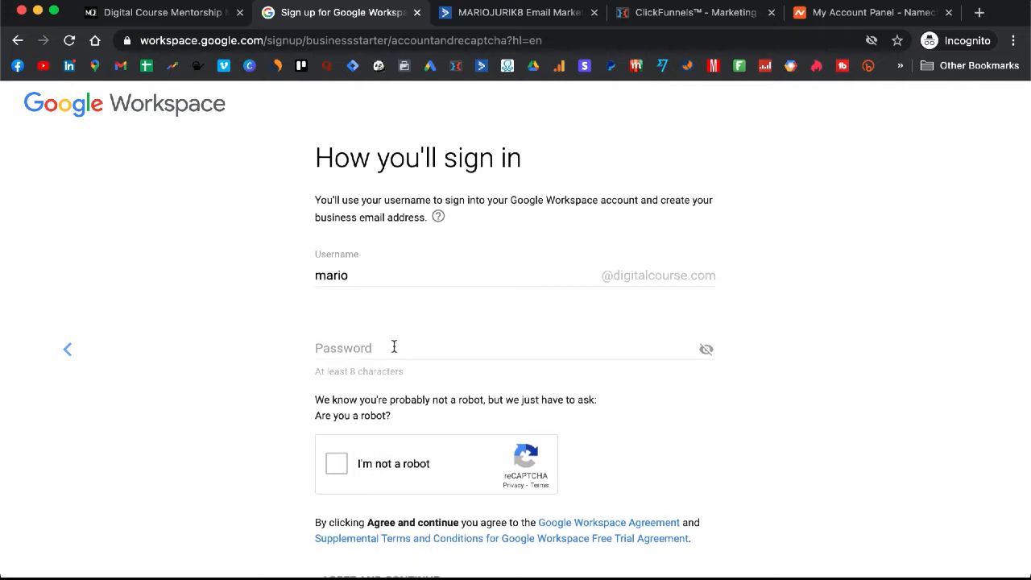
Step: Set the account password, pass the robot check, and agree to the Workspace terms
click(395, 347)
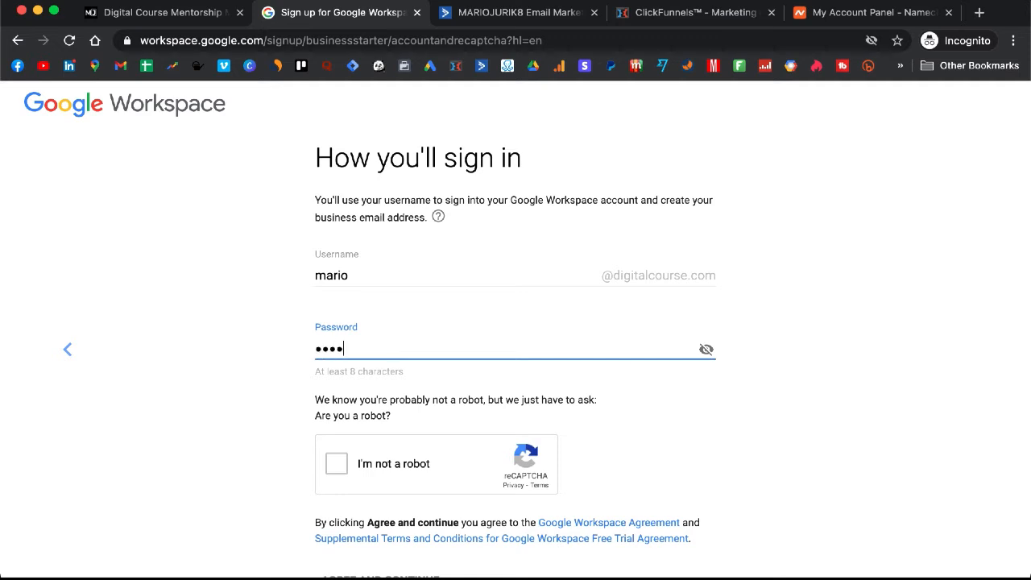
text(a)
scroll(193, 419, down, 4)
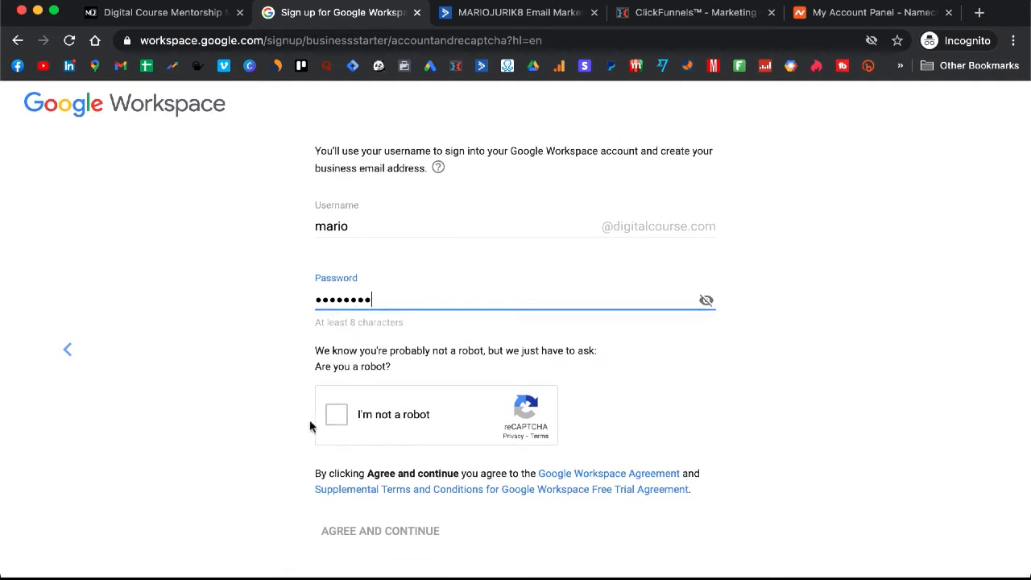
click(333, 415)
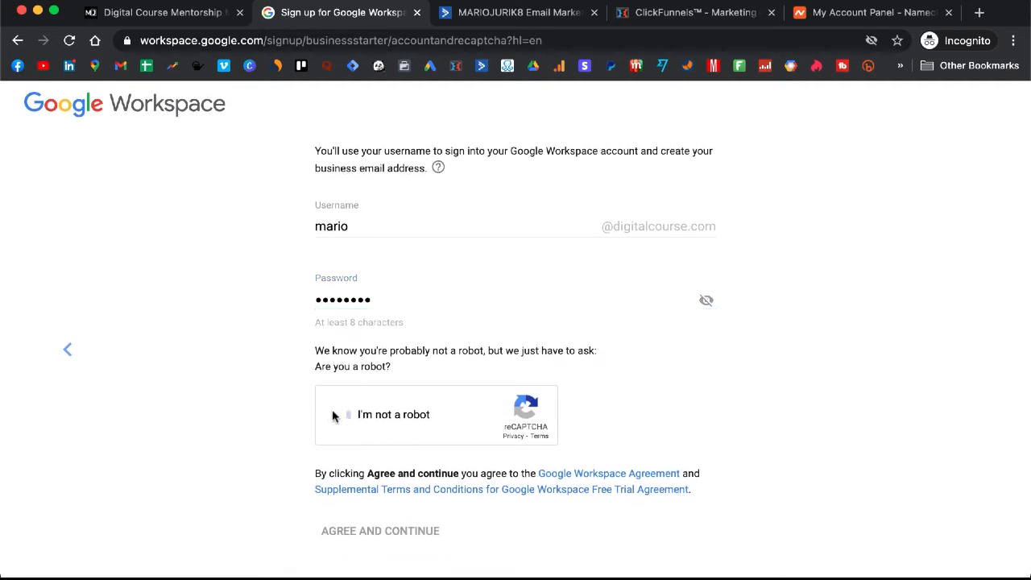
right_click(456, 390)
click(397, 538)
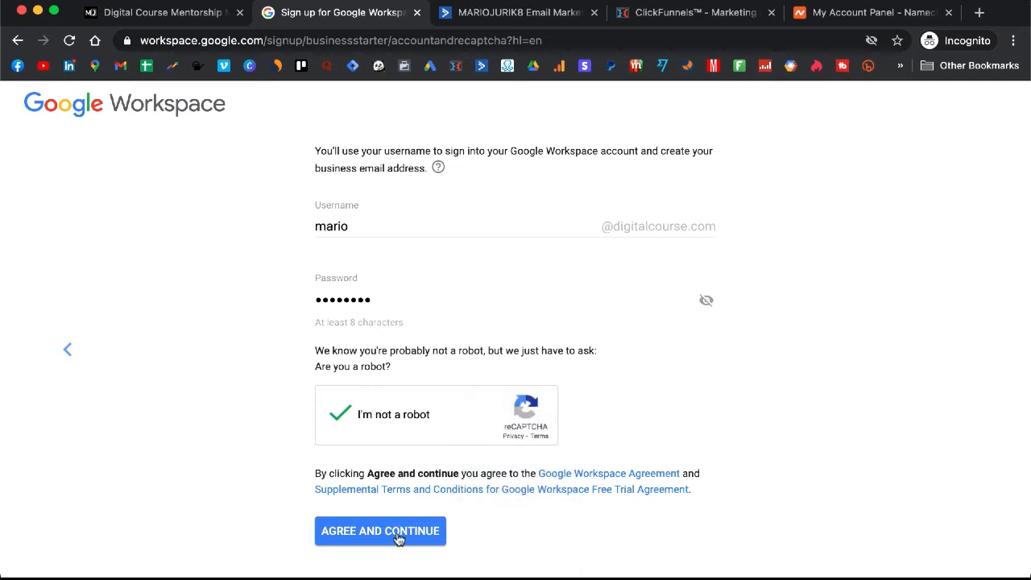
click(397, 536)
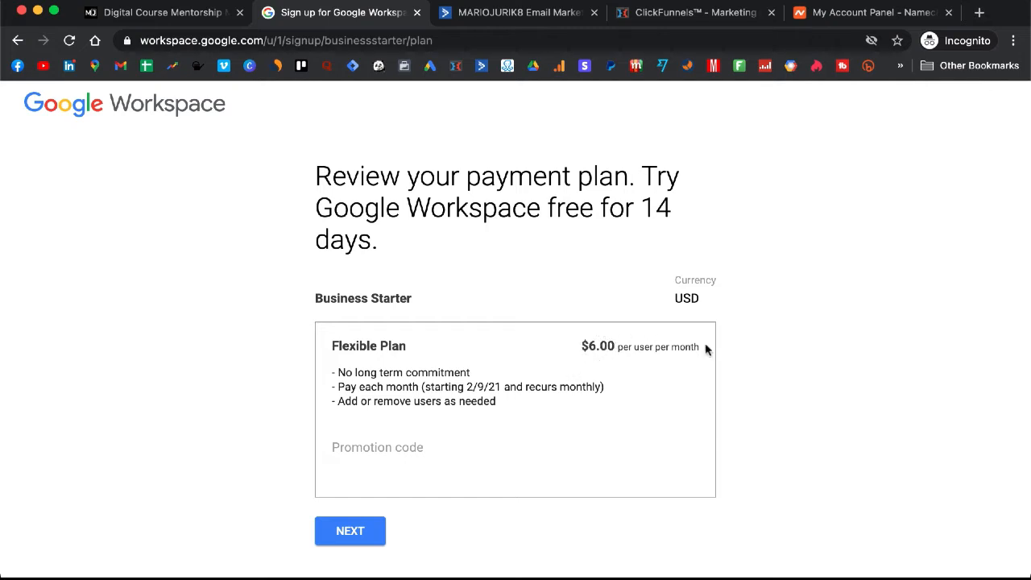
Step: Accept the Business Starter Flexible plan at $6.00 per user and go through checkout
click(340, 538)
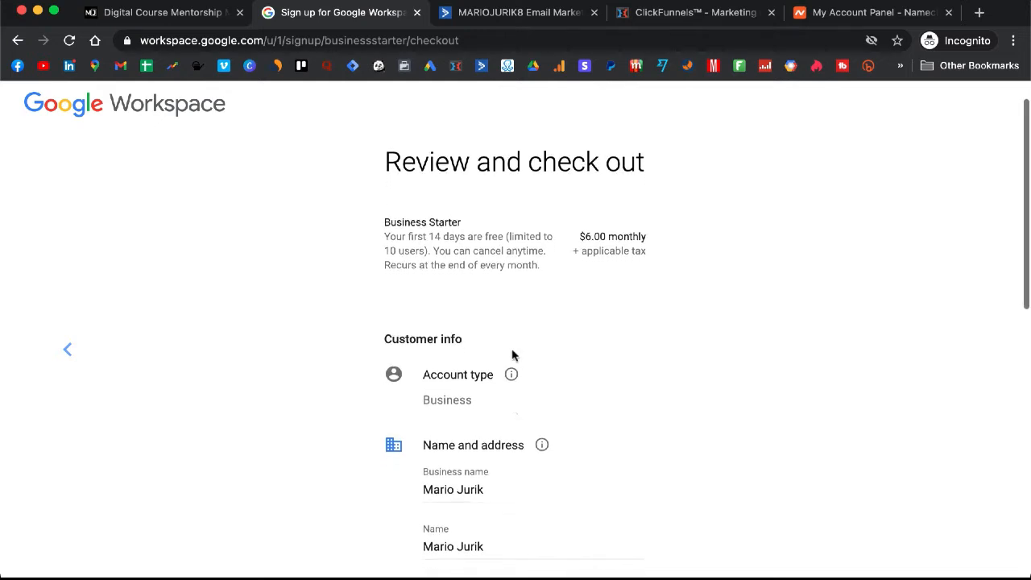
scroll(512, 350, down, 2)
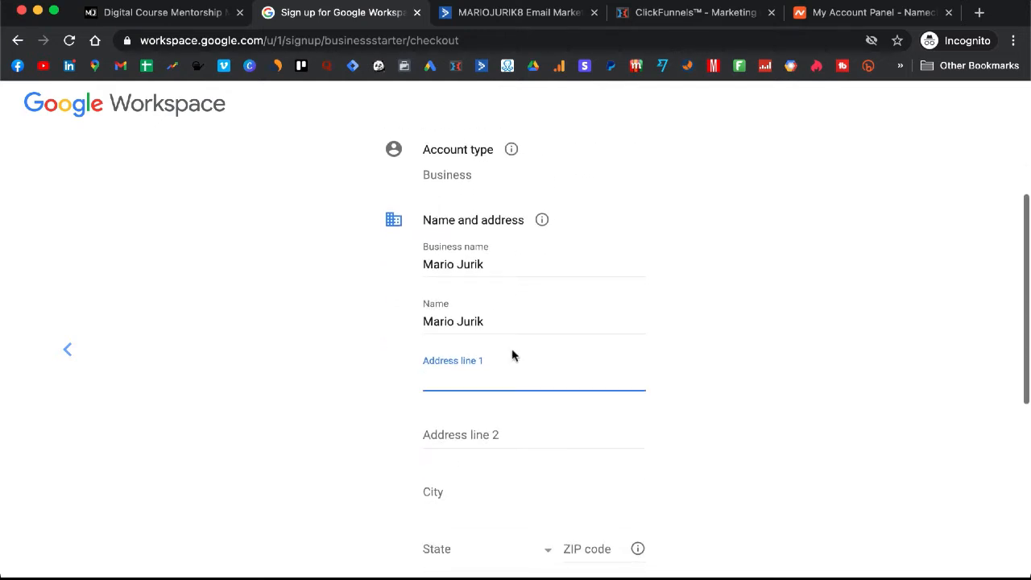
scroll(513, 354, down, 3)
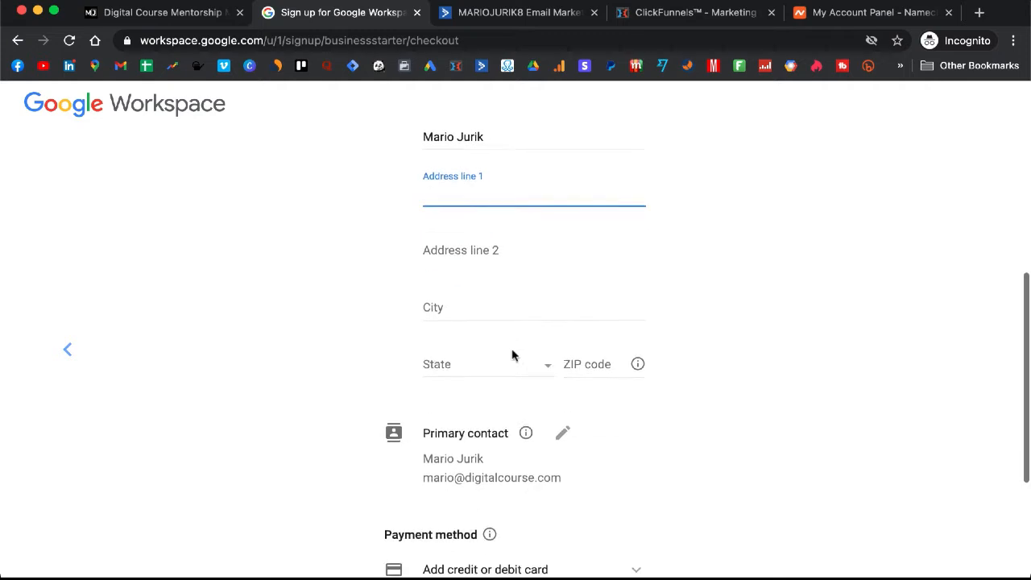
scroll(512, 355, down, 2)
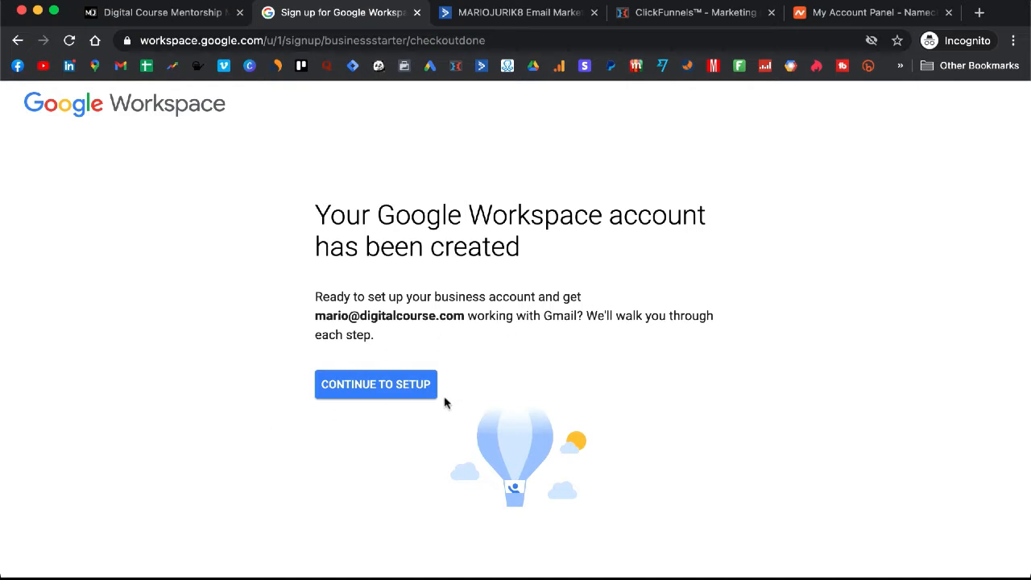
Step: Continue to setup, start TXT verification of digitalcourse.com, and proceed to domain settings
click(376, 394)
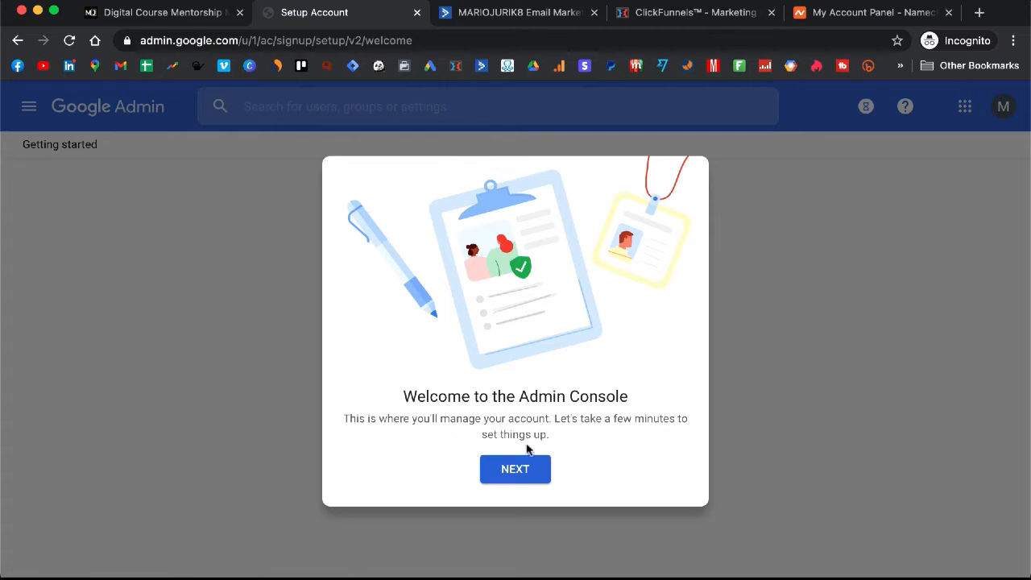
click(516, 475)
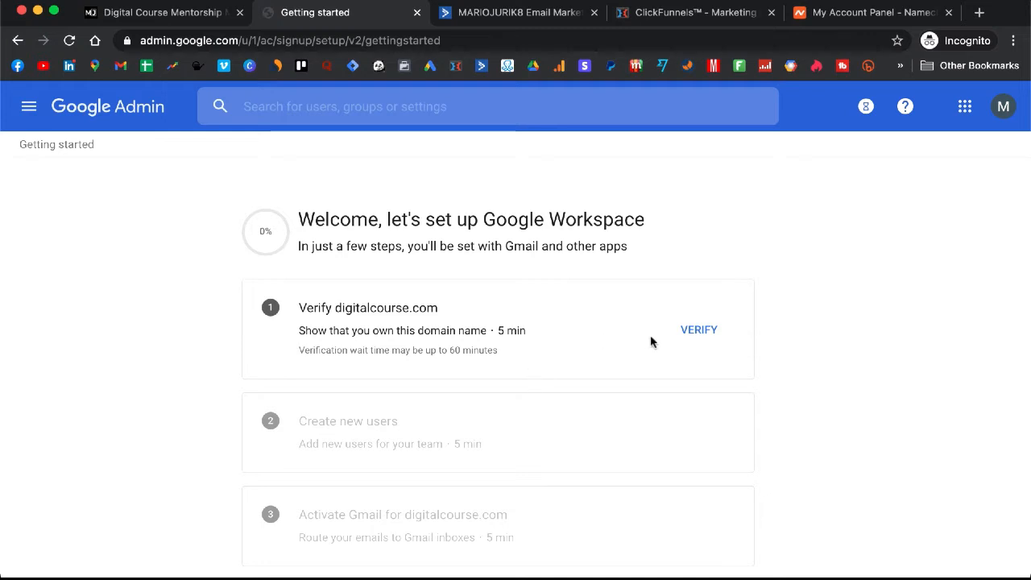
click(692, 332)
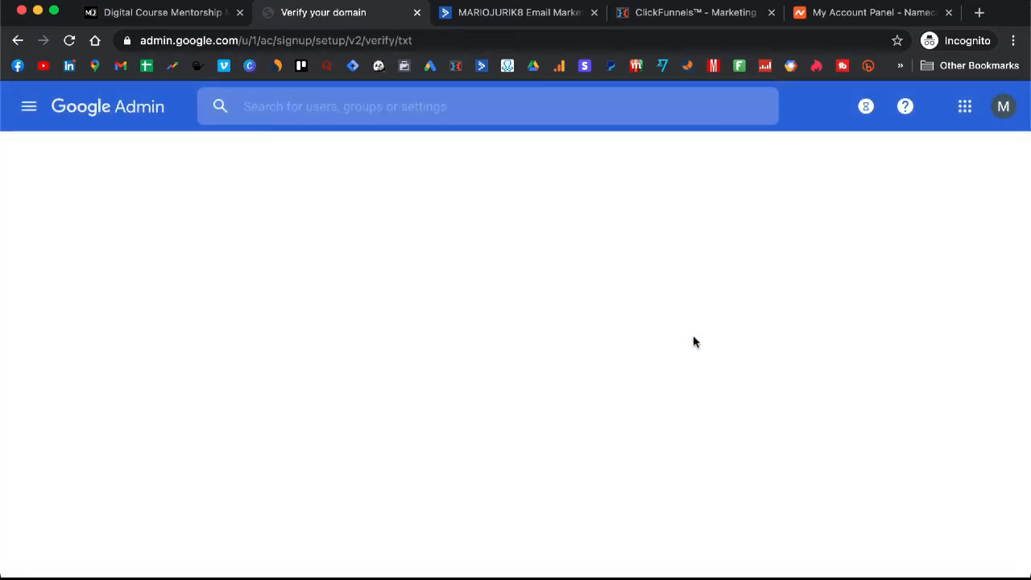
scroll(545, 373, down, 1)
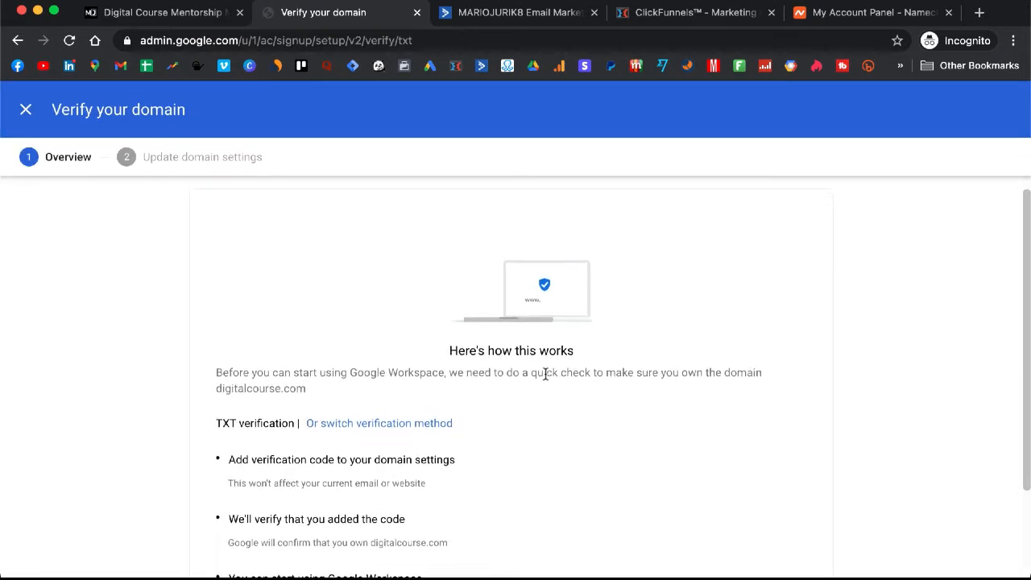
scroll(545, 373, down, 3)
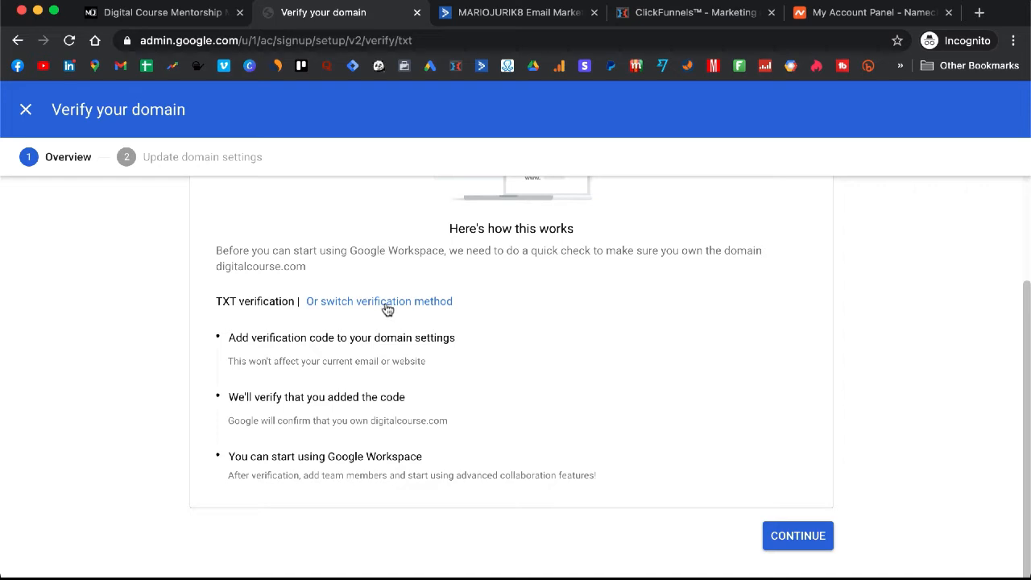
click(779, 534)
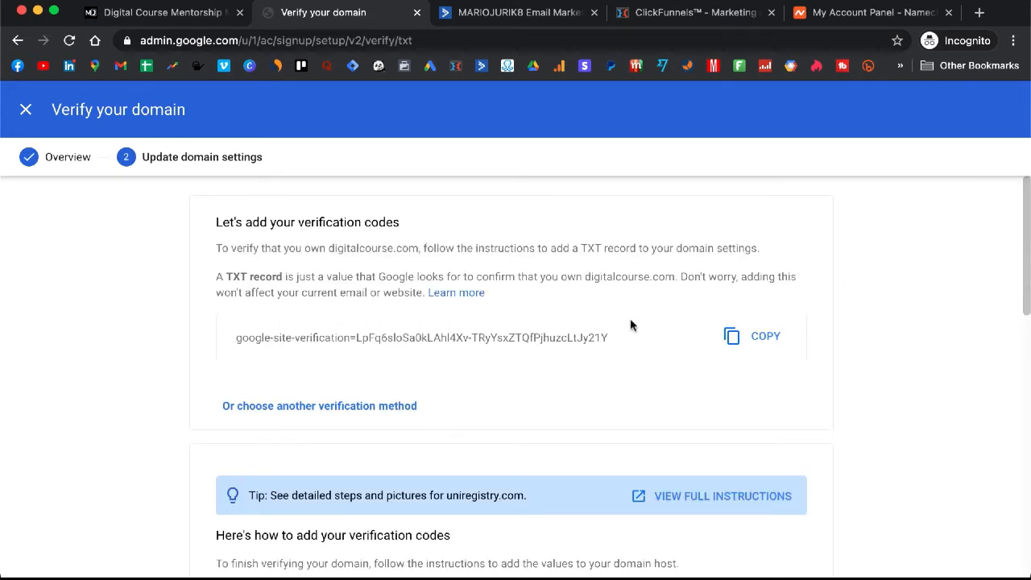
Step: Copy the google-site-verification TXT code and switch to the Namecheap dashboard
scroll(629, 325, down, 1)
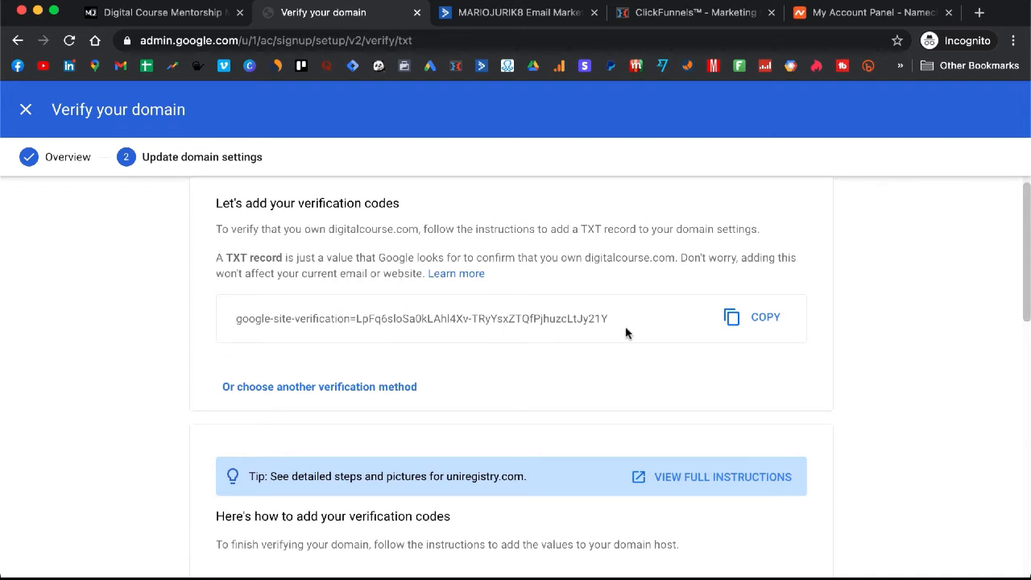
click(759, 329)
scroll(480, 347, down, 5)
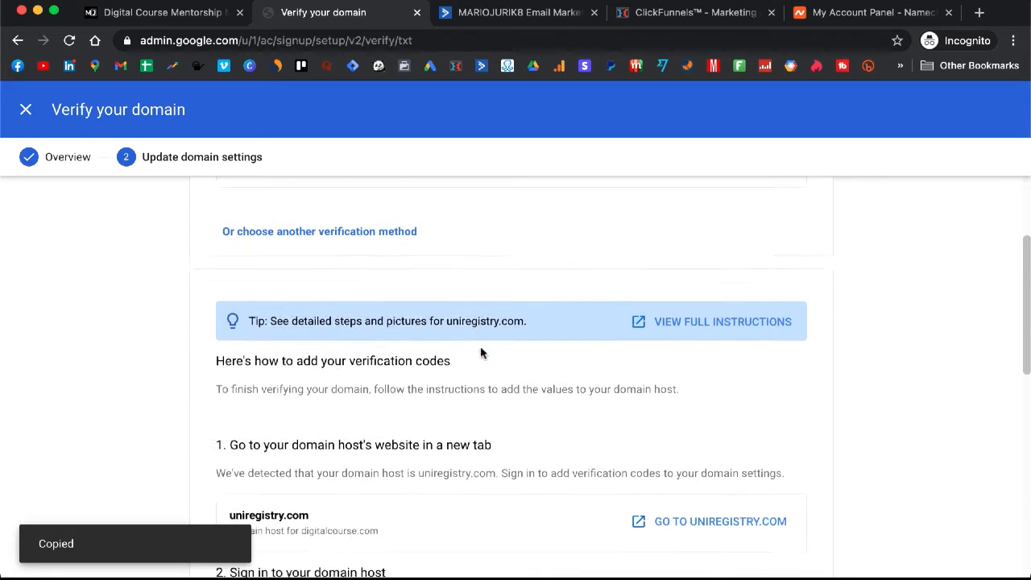
scroll(480, 347, up, 5)
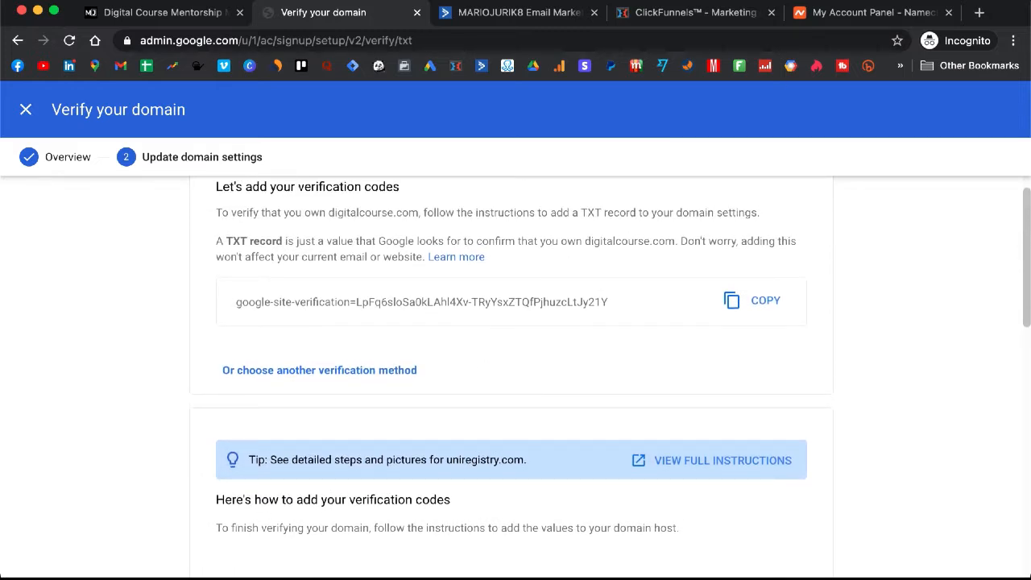
click(850, 9)
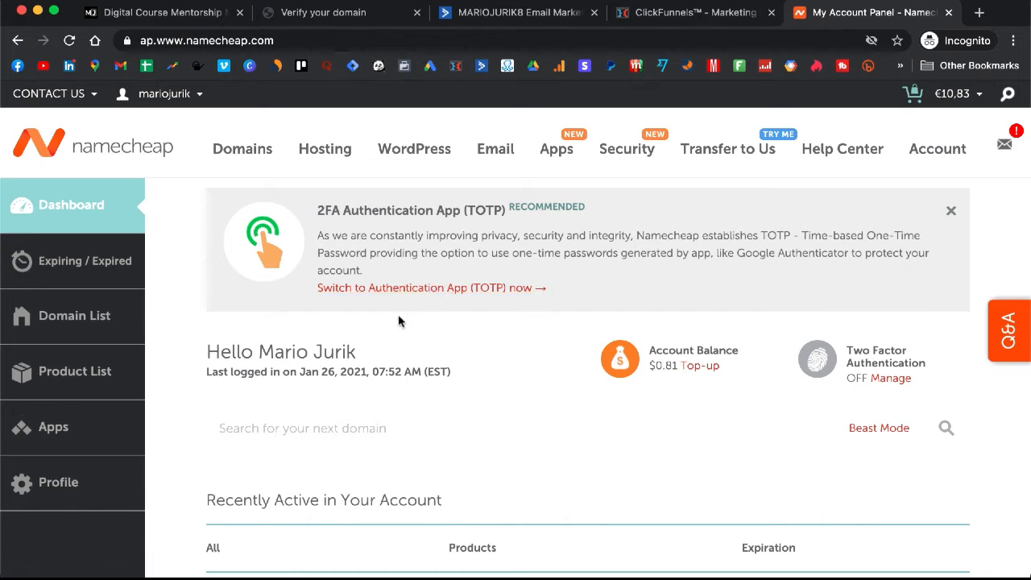
Step: Open the domain's Advanced DNS host records in Namecheap, then return to Google's verification page
scroll(398, 320, down, 3)
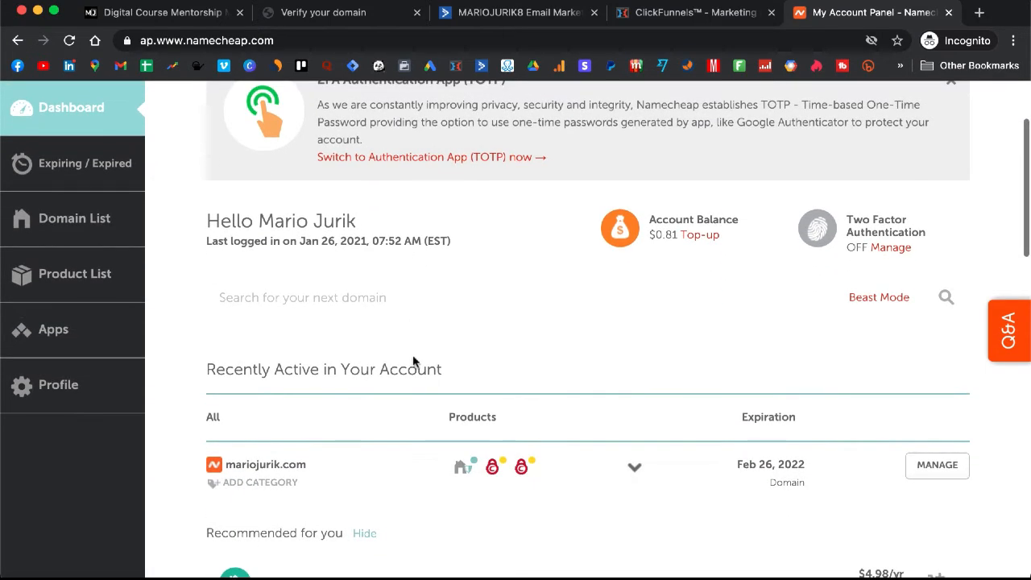
click(949, 469)
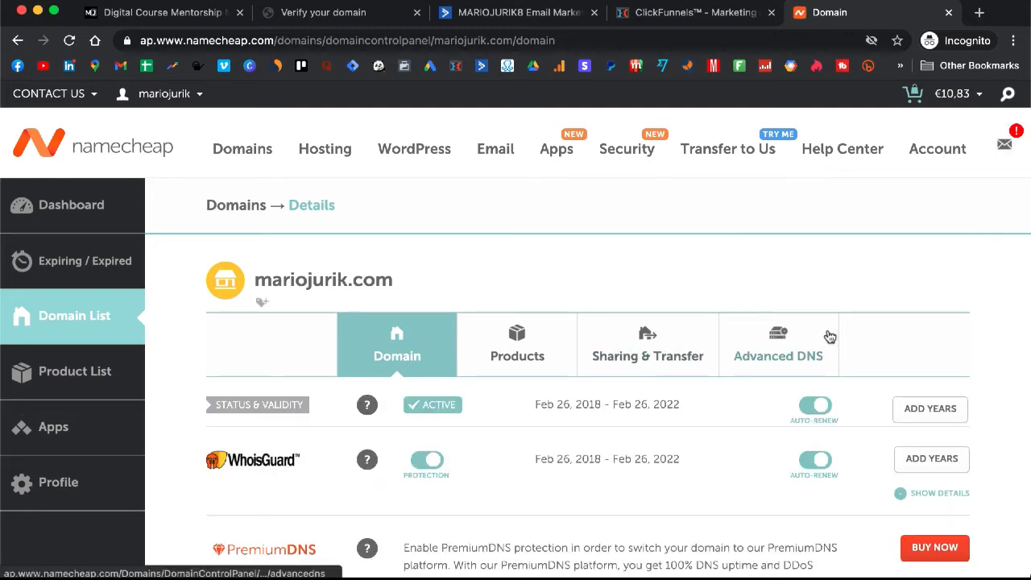
click(773, 346)
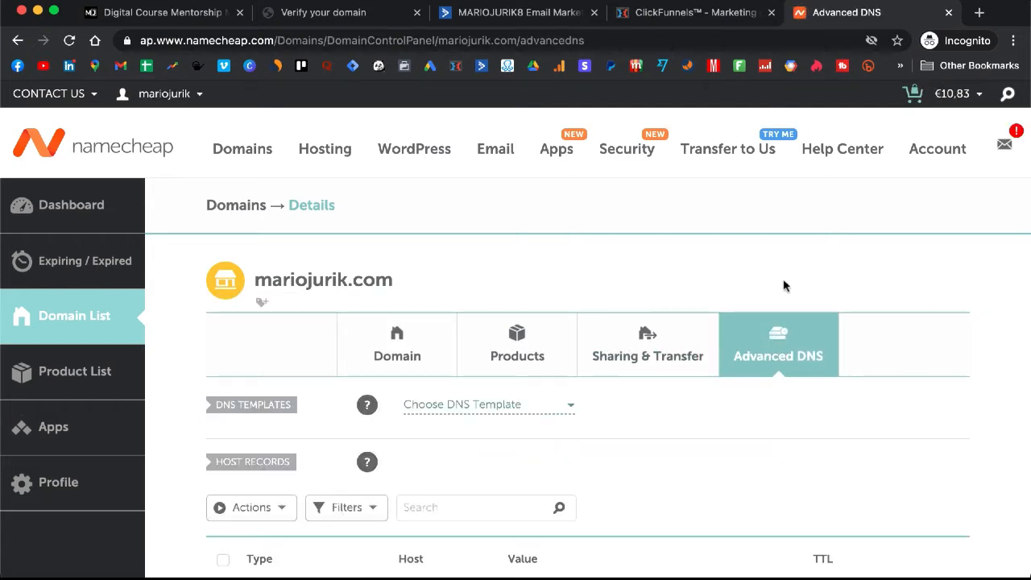
scroll(507, 348, down, 5)
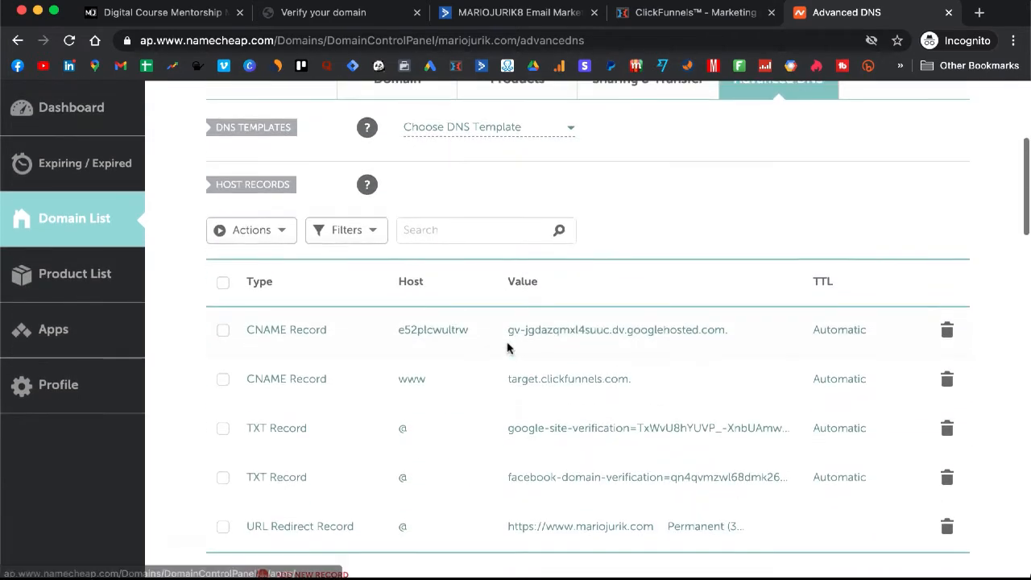
scroll(507, 348, down, 2)
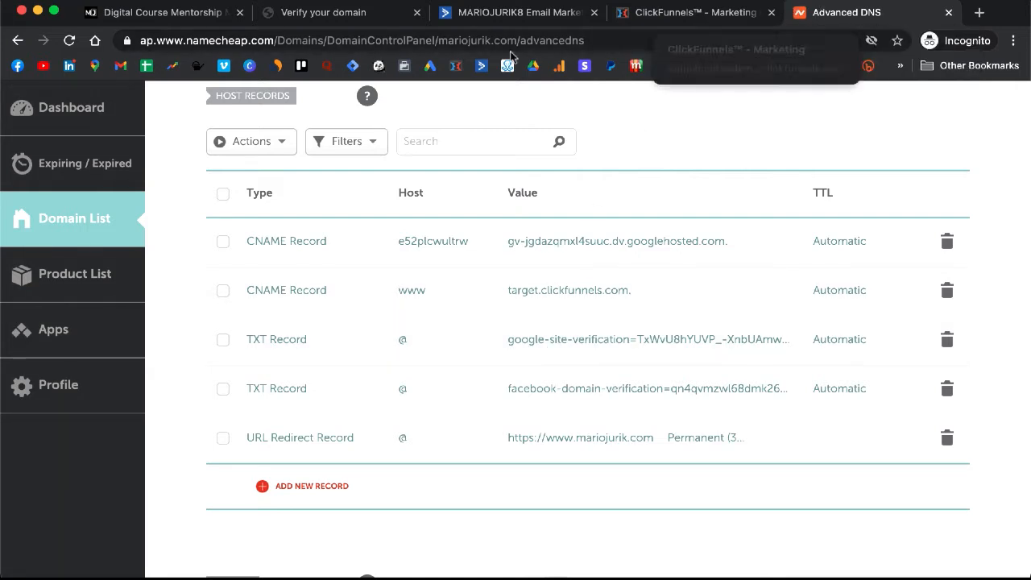
click(342, 16)
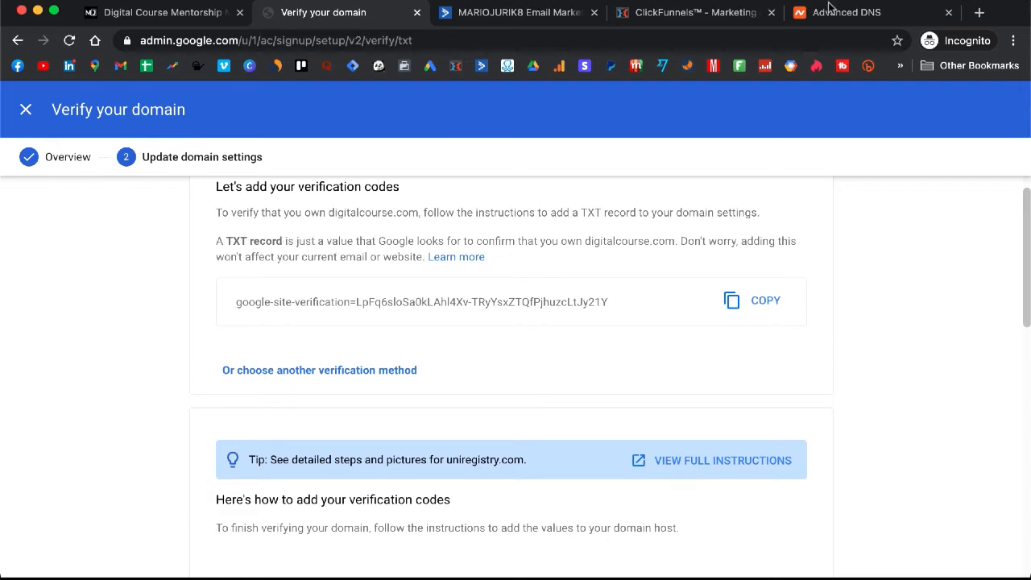
Step: Place the Namecheap DNS tab beside Google's verification page and compare them
drag(829, 10, 503, 13)
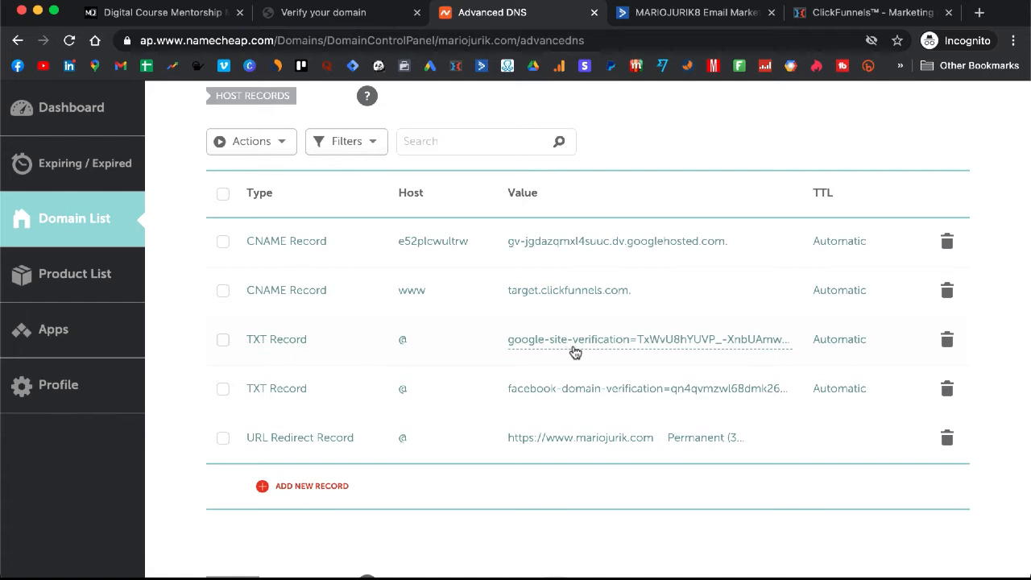
click(341, 17)
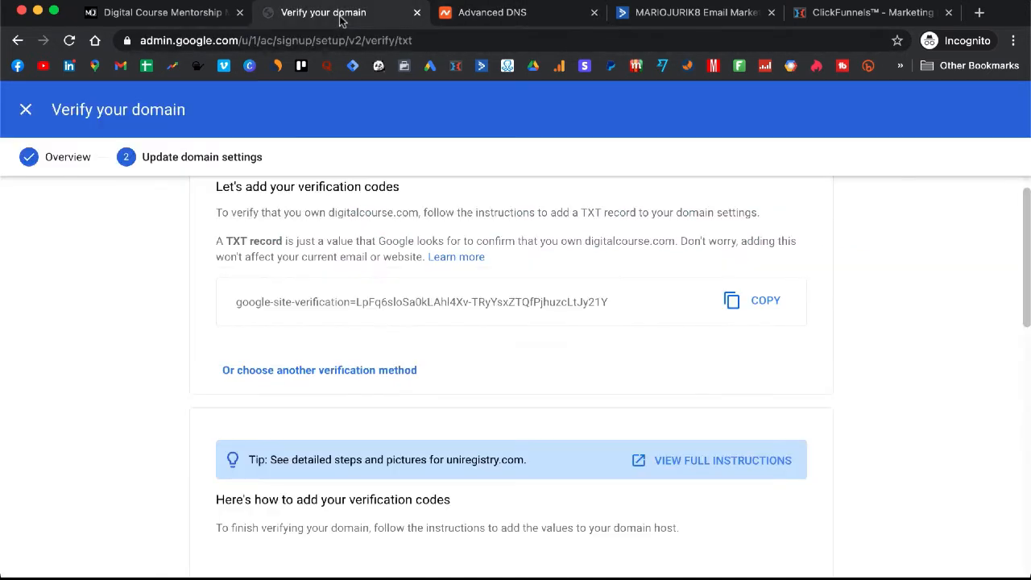
click(500, 17)
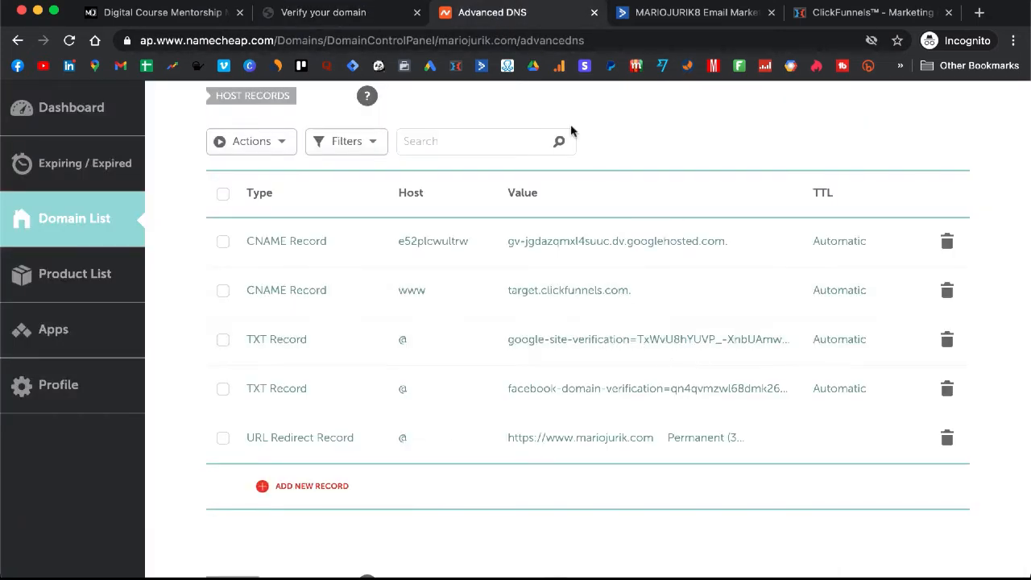
click(322, 18)
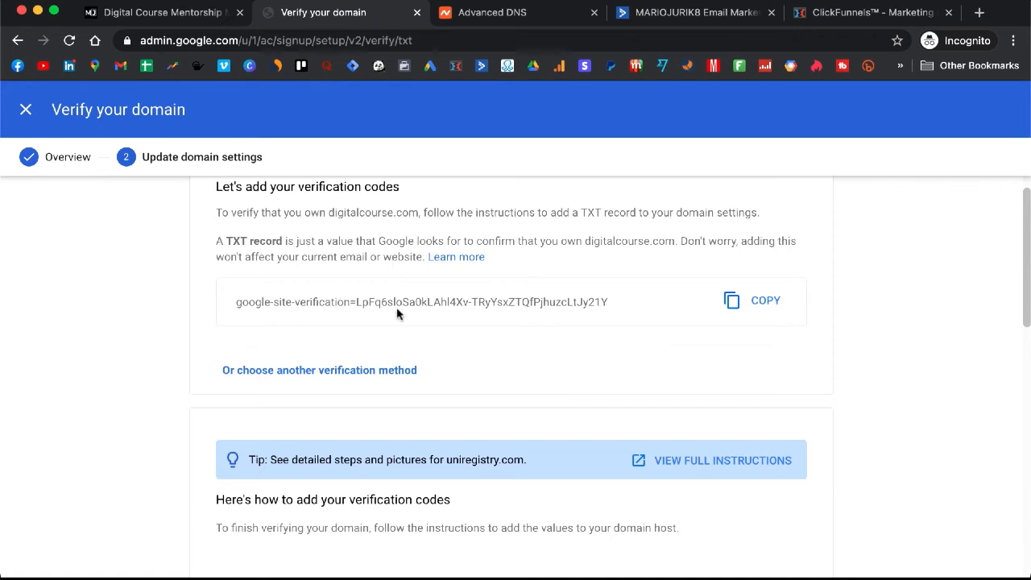
Step: Review the Update domain settings steps and run Verify My Domain for digitalcourse.com
scroll(396, 307, down, 5)
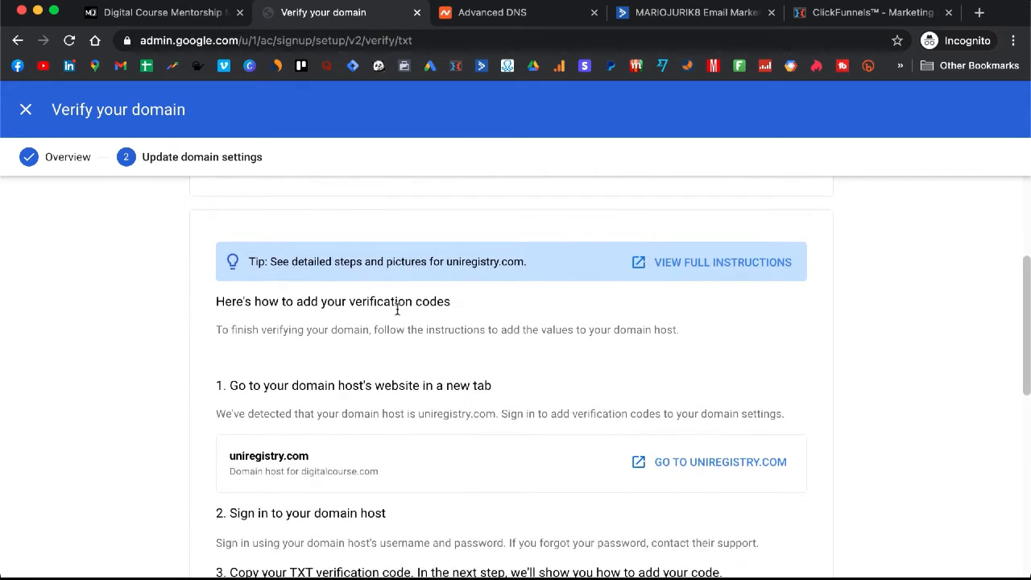
scroll(396, 309, down, 3)
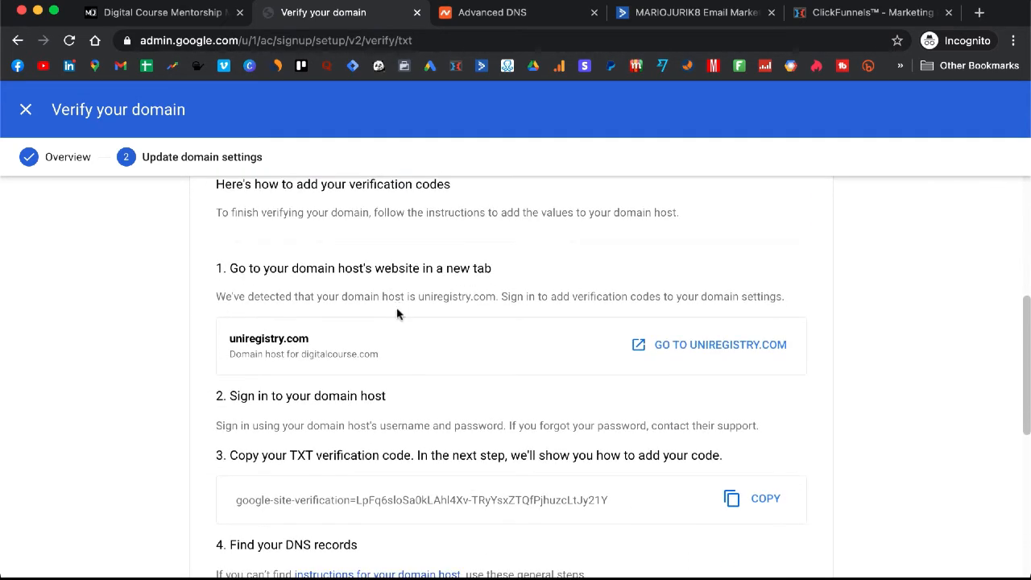
scroll(396, 307, up, 1)
scroll(396, 306, down, 3)
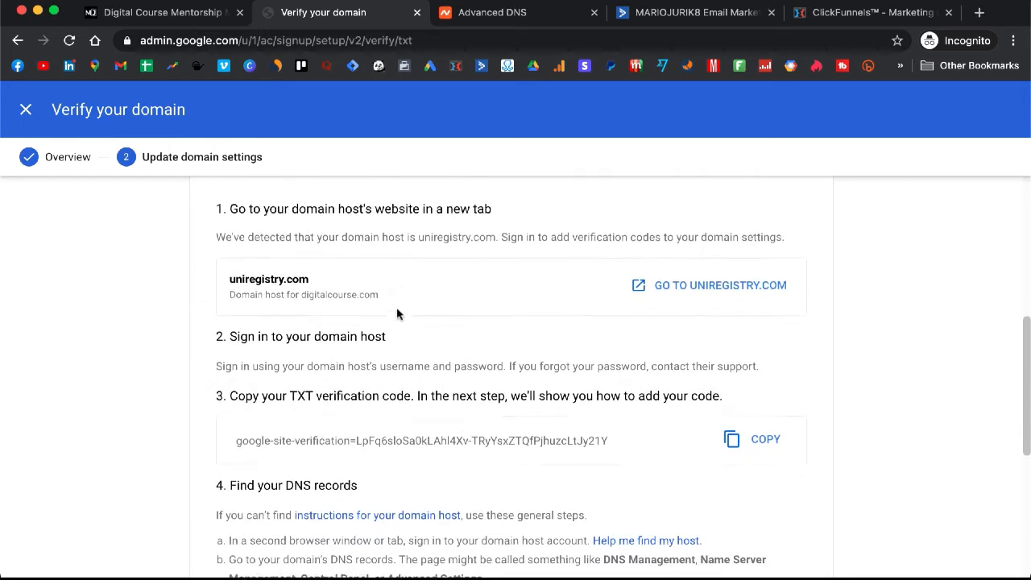
scroll(396, 307, down, 4)
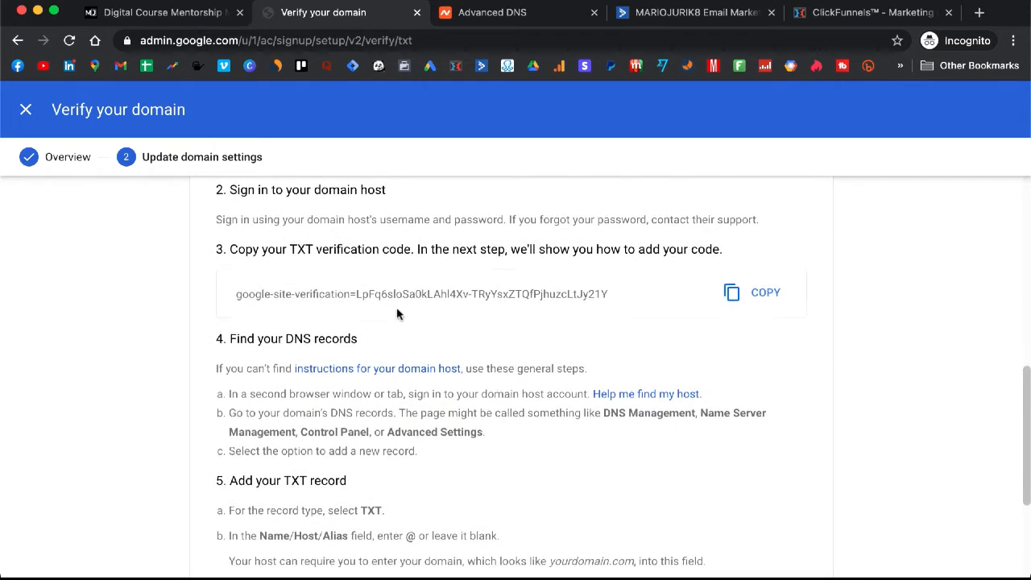
scroll(396, 307, down, 4)
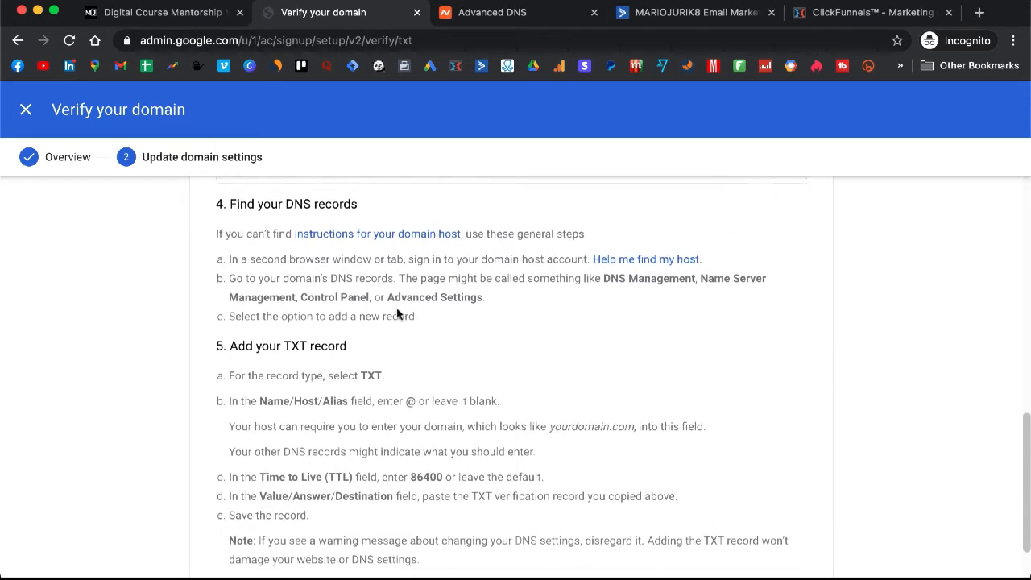
scroll(396, 313, down, 3)
click(781, 537)
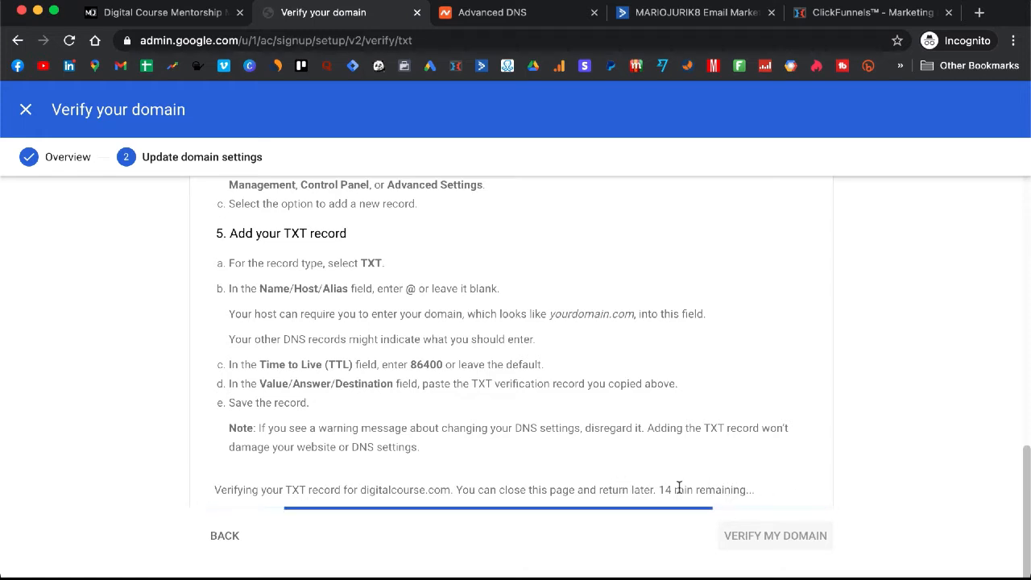
Step: Go to Namecheap's Advanced DNS page and view the Custom MX records for ASPMX.L.GOOGLE.COM
click(521, 16)
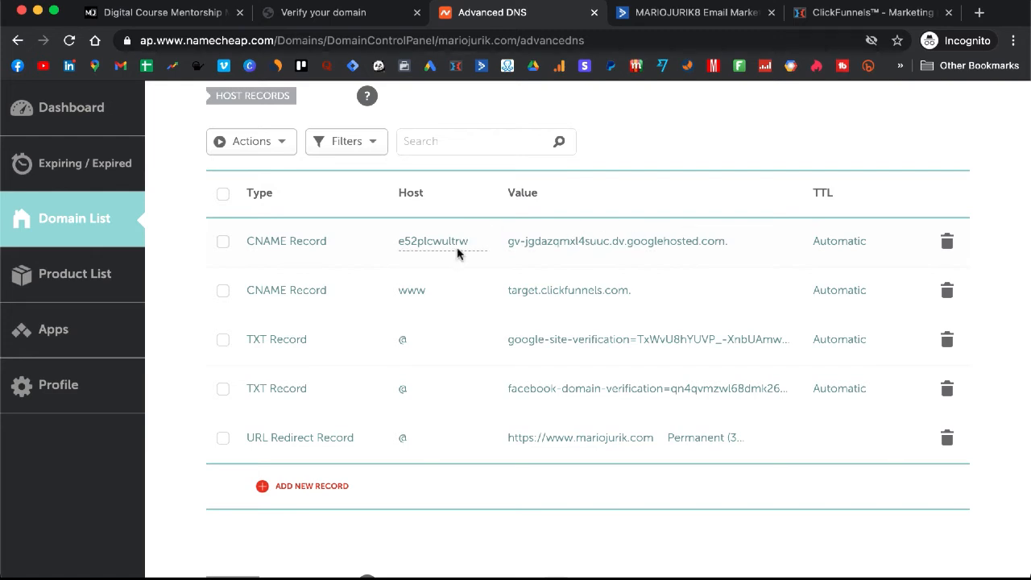
scroll(390, 308, down, 5)
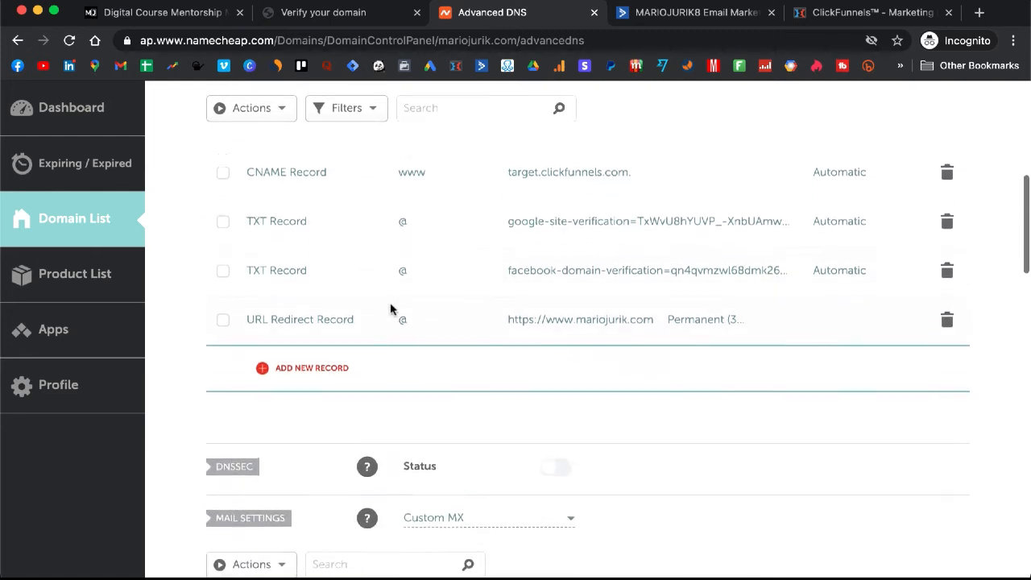
scroll(390, 308, down, 2)
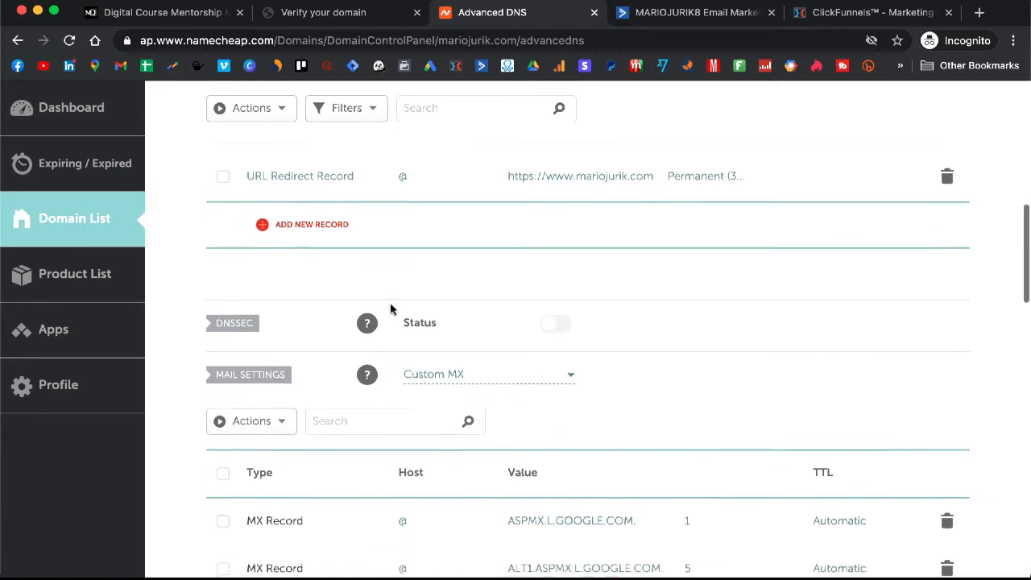
scroll(390, 308, up, 10)
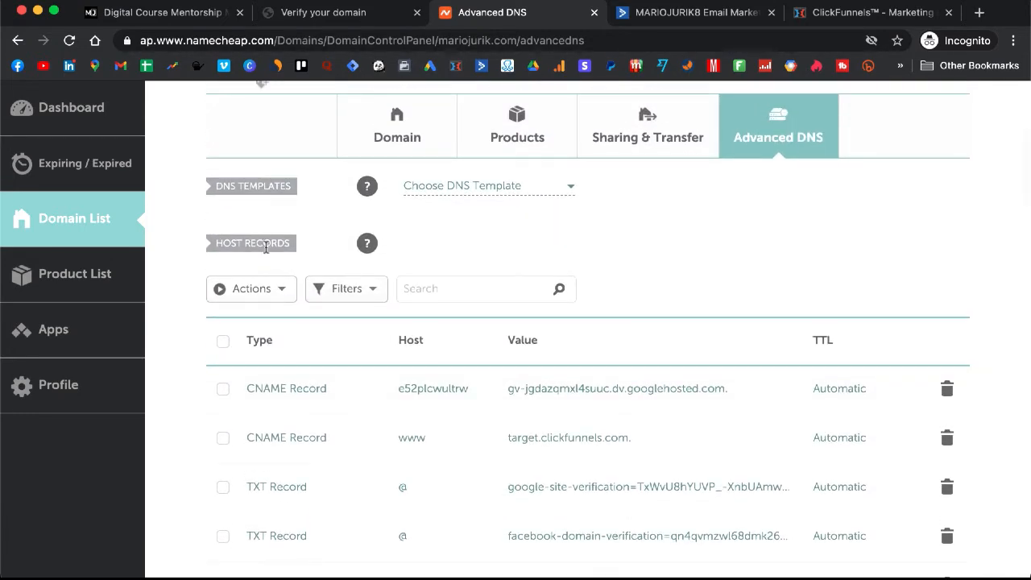
scroll(419, 280, down, 9)
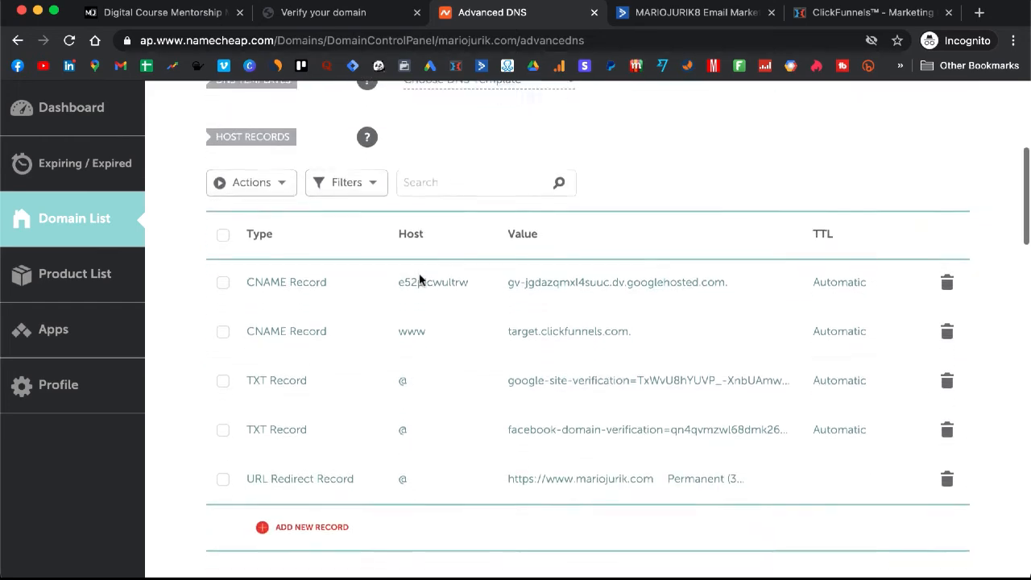
scroll(419, 279, down, 4)
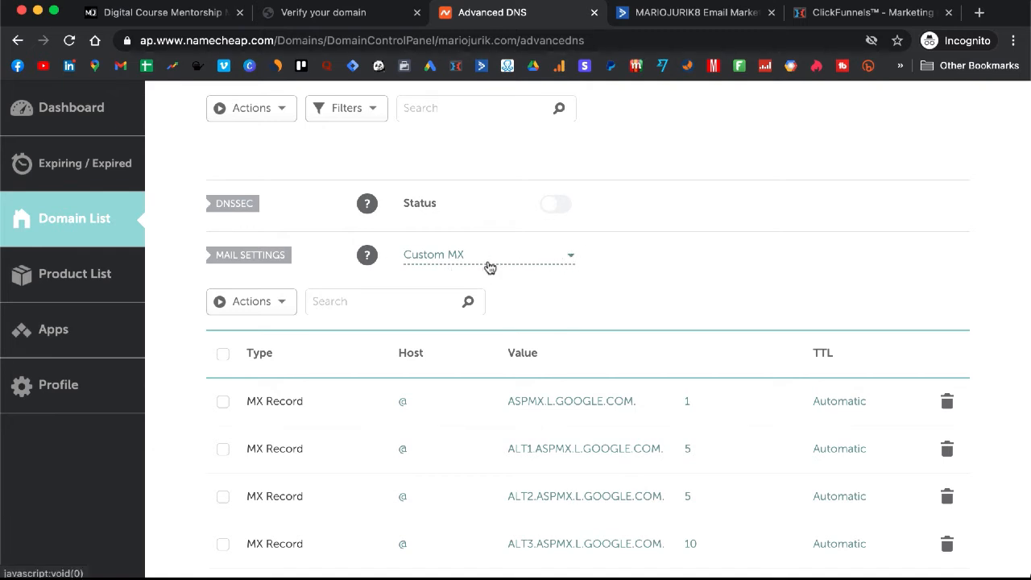
scroll(490, 267, down, 3)
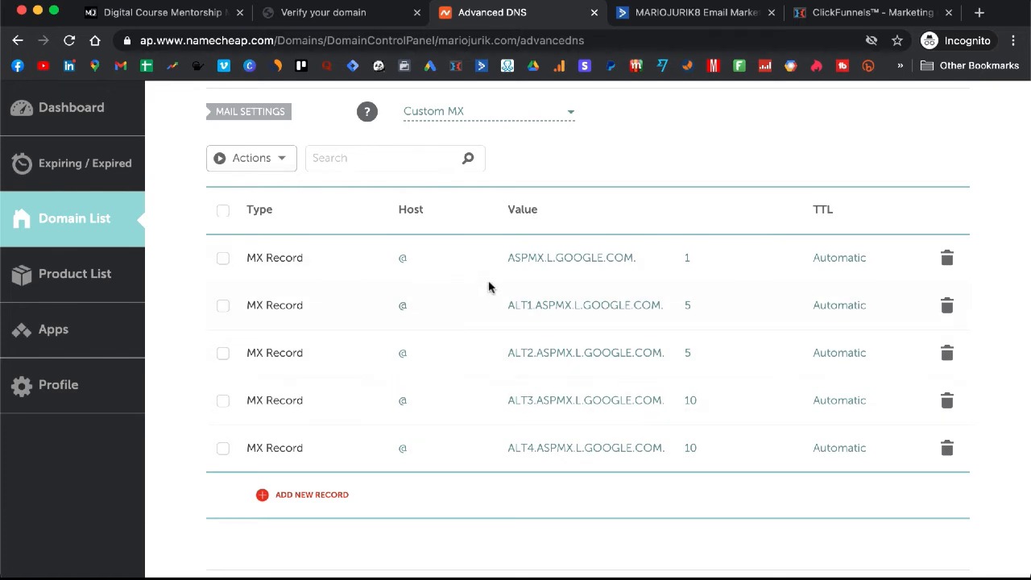
click(312, 495)
scroll(316, 500, down, 3)
scroll(327, 427, up, 2)
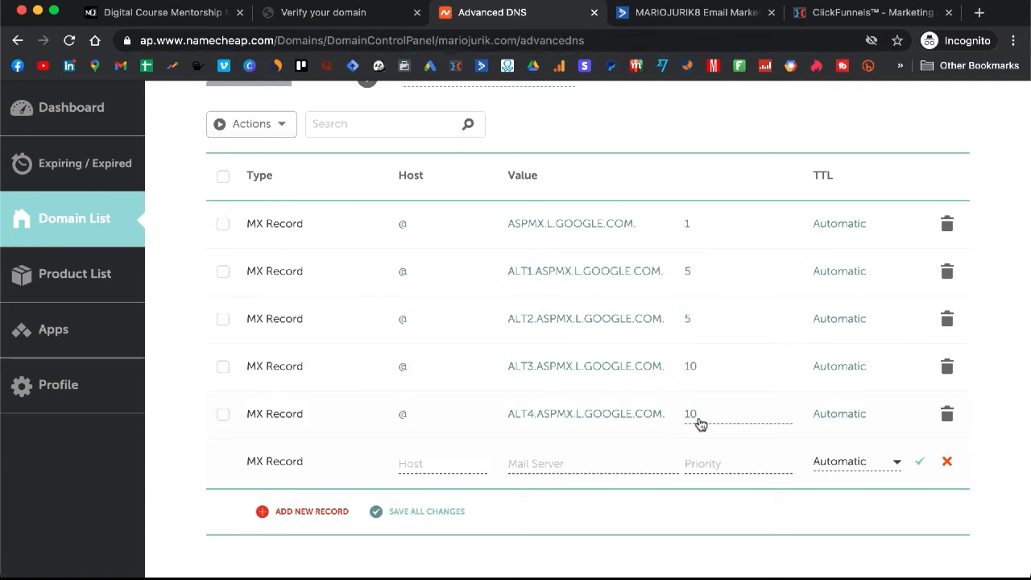
click(947, 462)
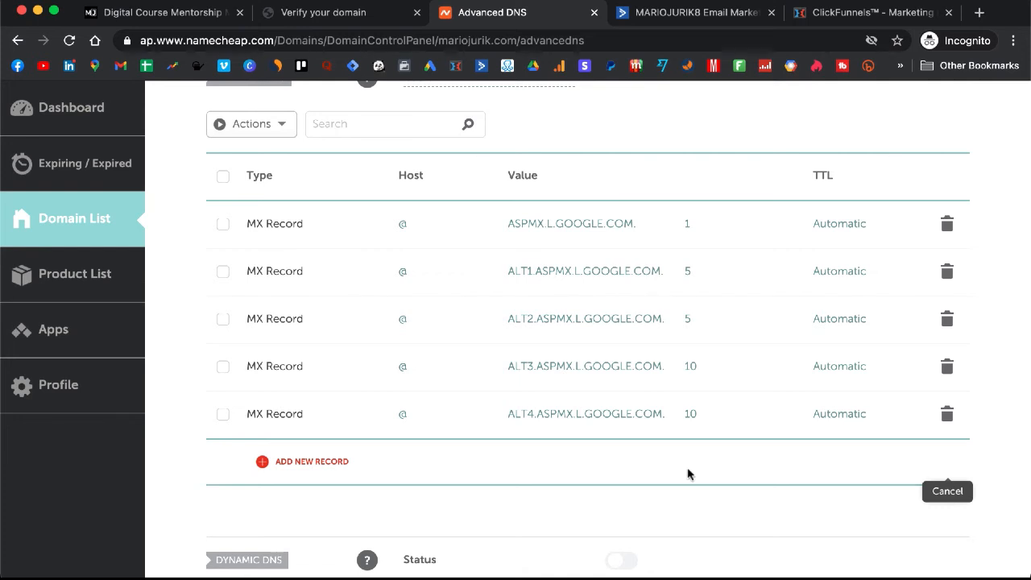
scroll(683, 487, up, 2)
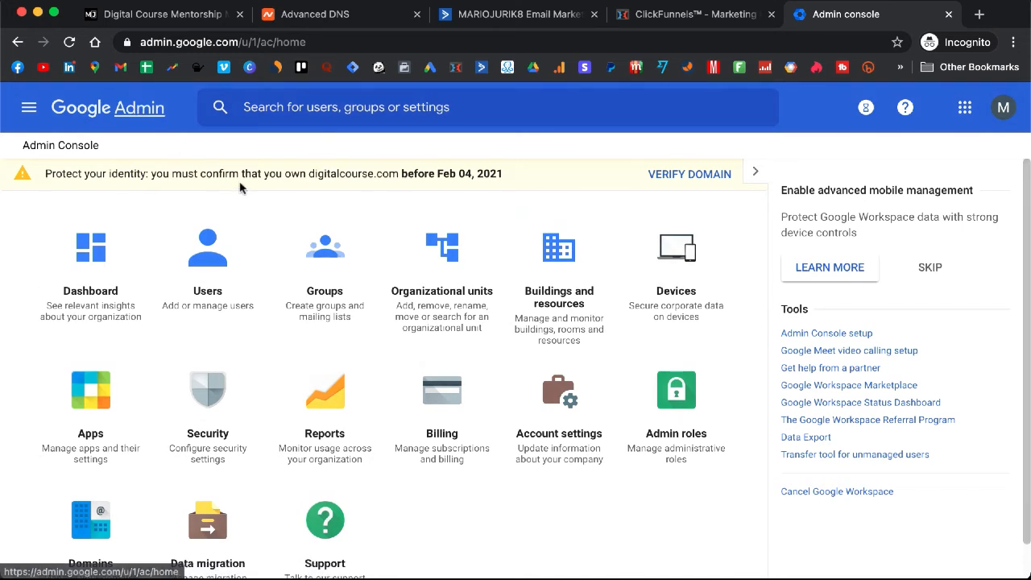
Step: From the Users list, open the Add new user form
click(223, 268)
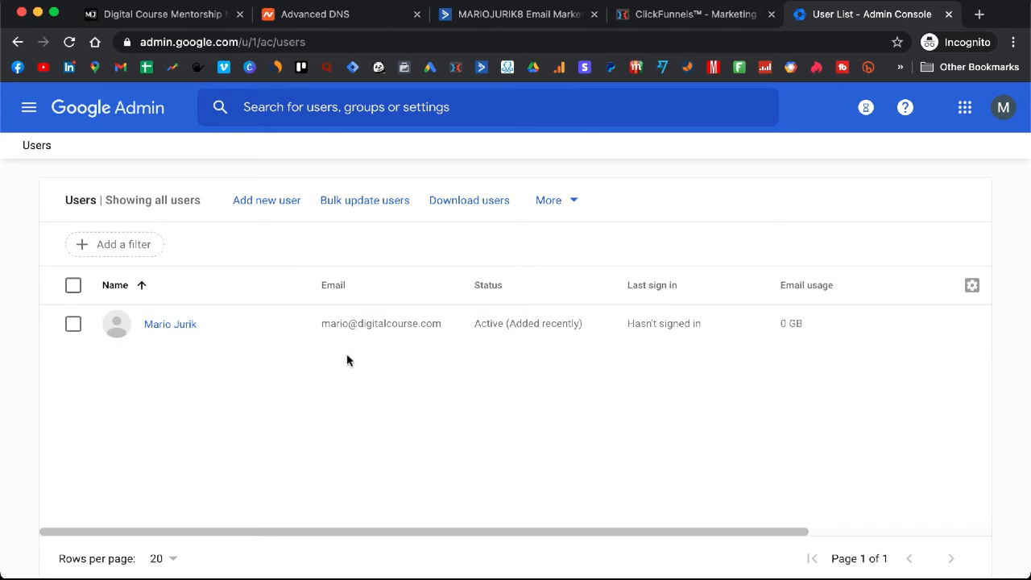
click(277, 200)
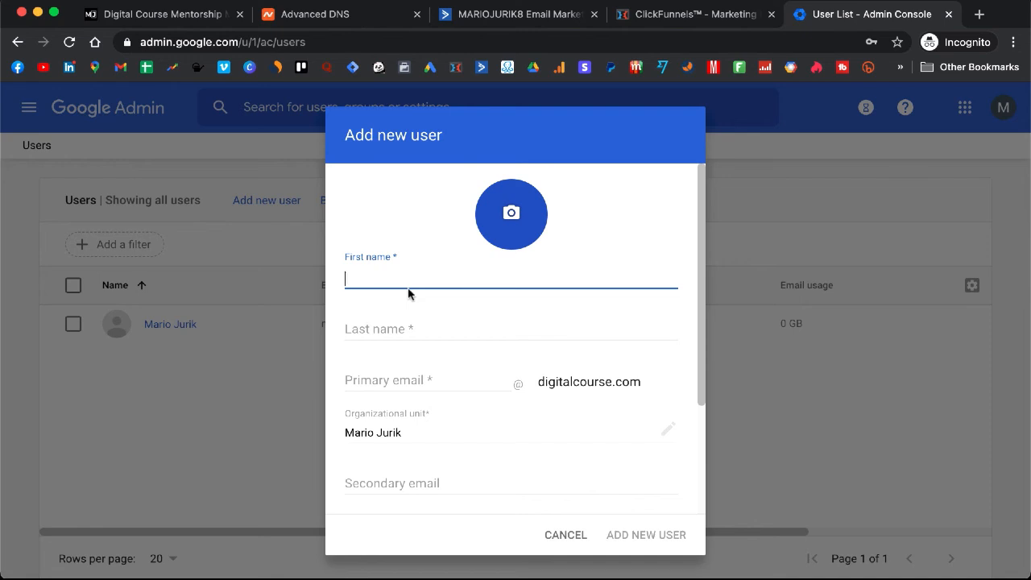
Step: Enter primary email 'support', the first name, and last name 'Support Team' for the new user
click(405, 361)
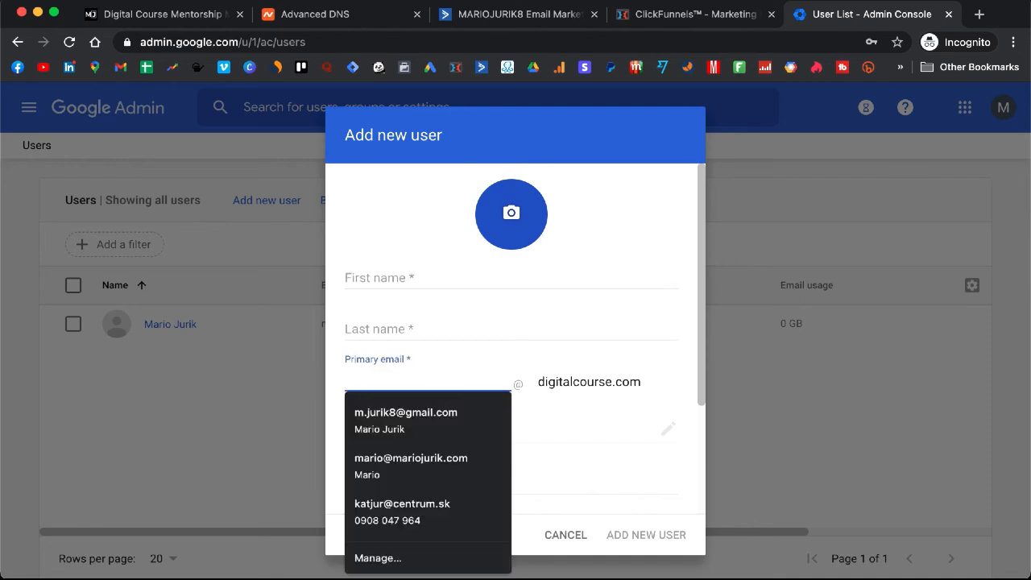
text(support)
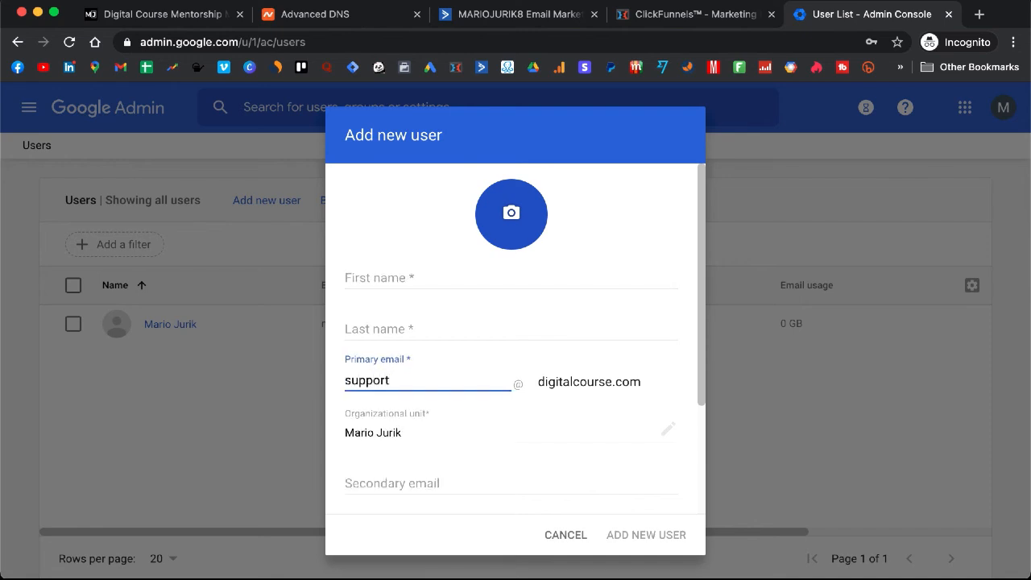
click(416, 277)
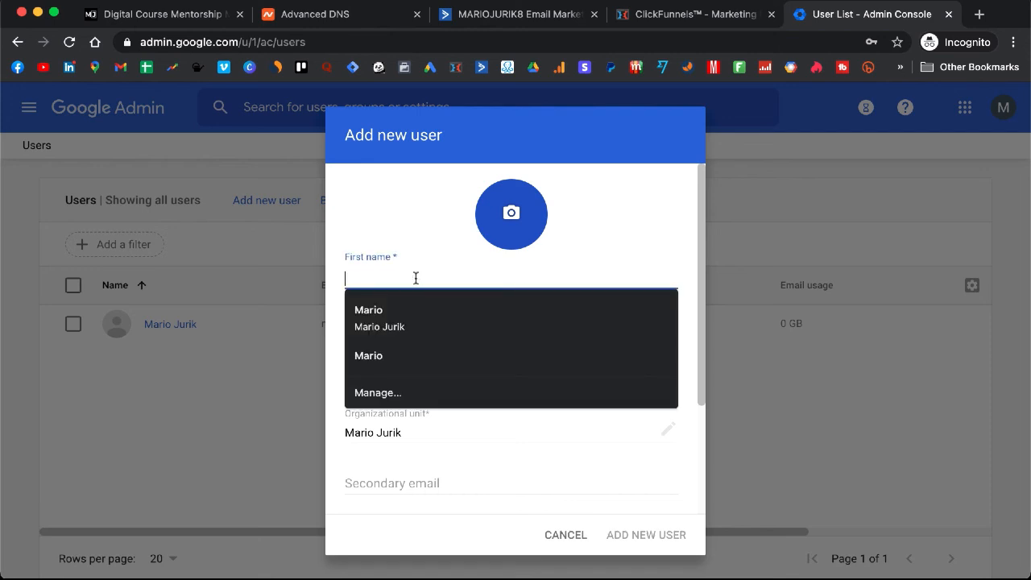
text(Mario's)
key(Tab)
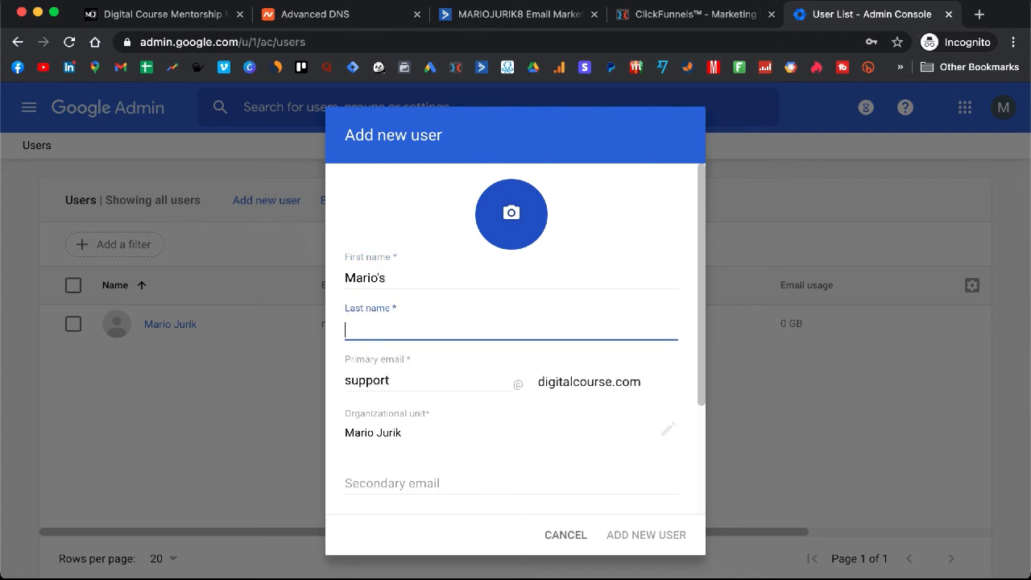
text(Support)
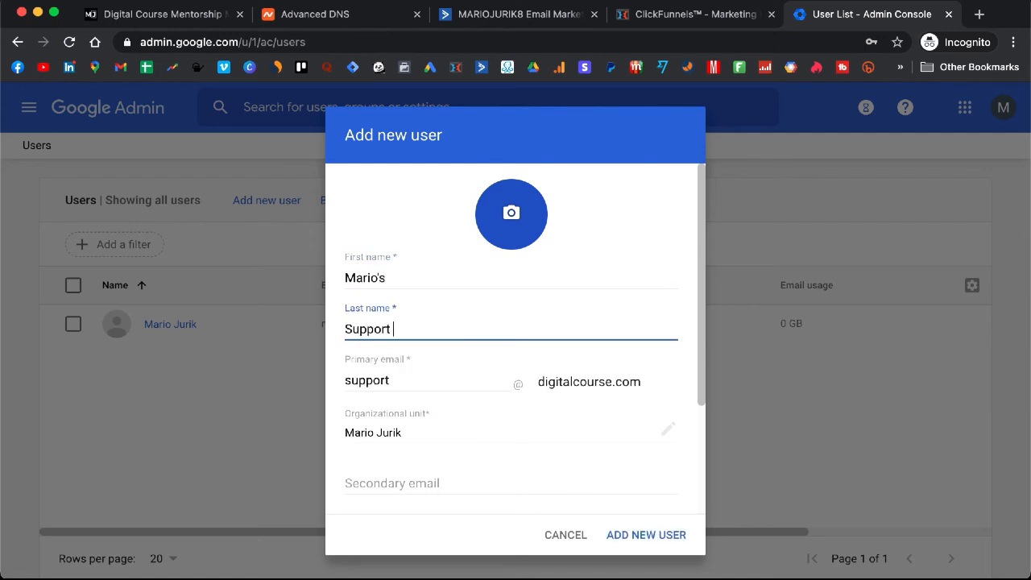
text( Team)
Step: Cancel the Add new user form without creating the account
scroll(418, 325, down, 3)
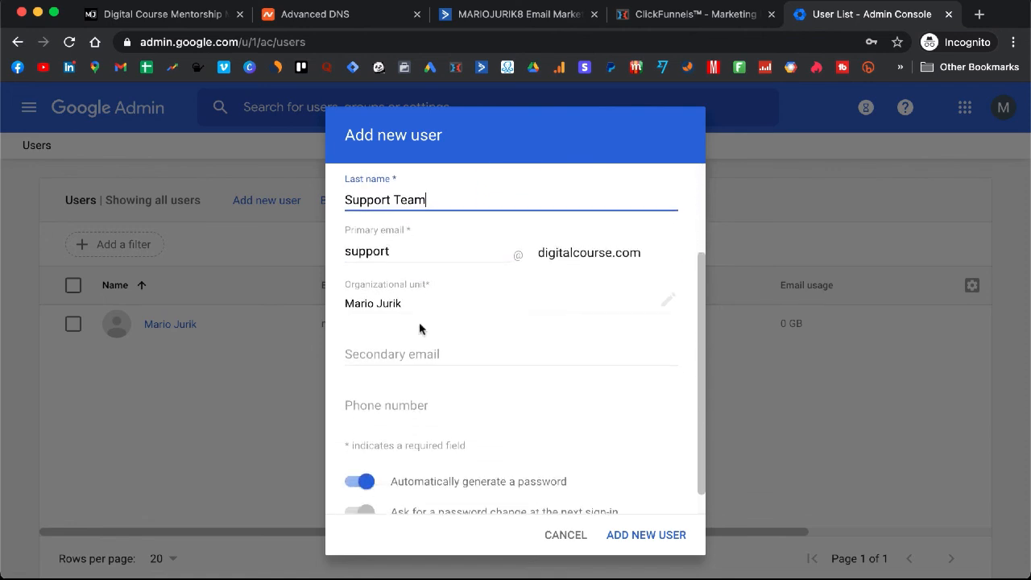
scroll(419, 326, down, 1)
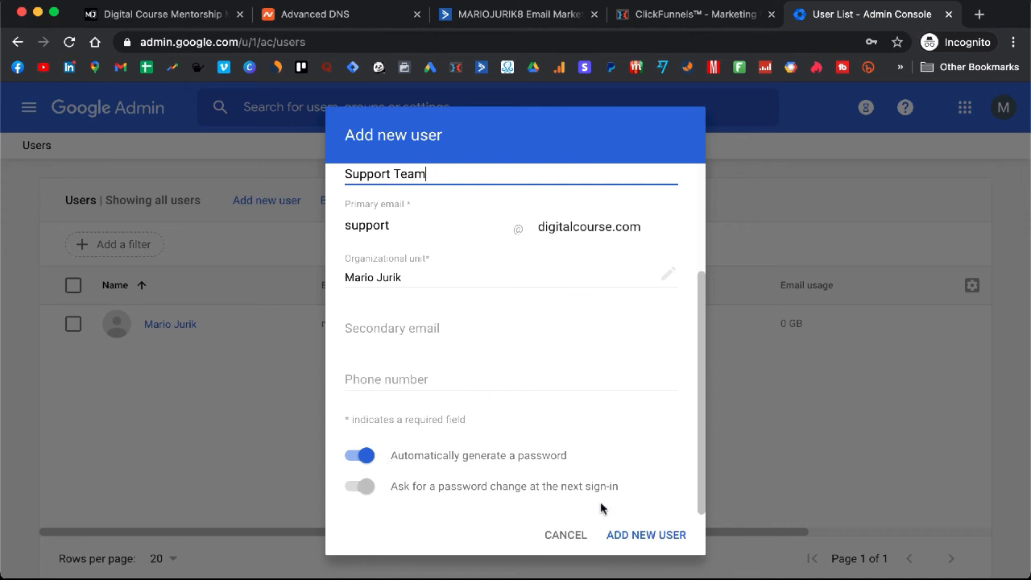
click(566, 539)
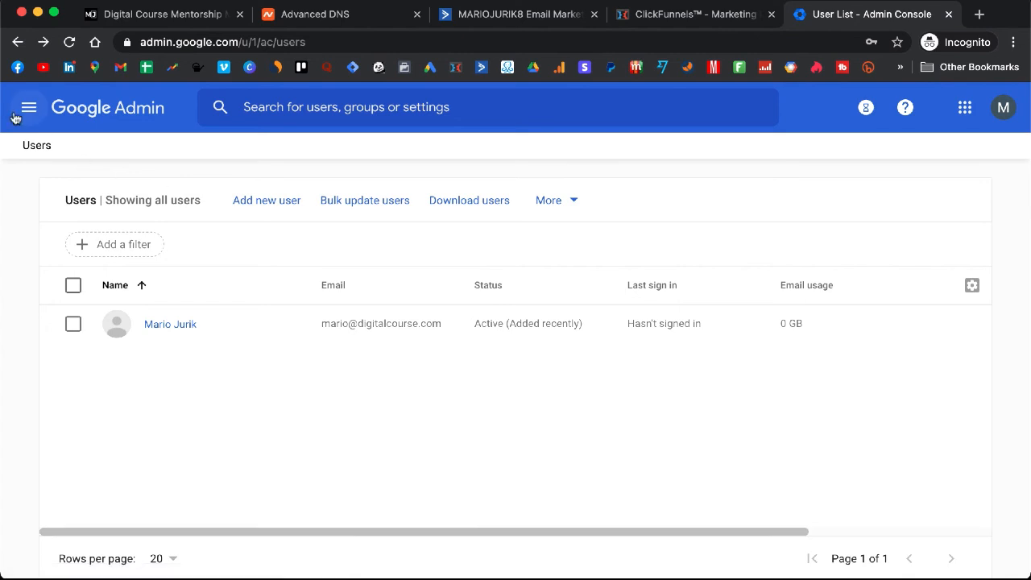
Step: Go back to the Google Admin console home page via the logo
click(141, 113)
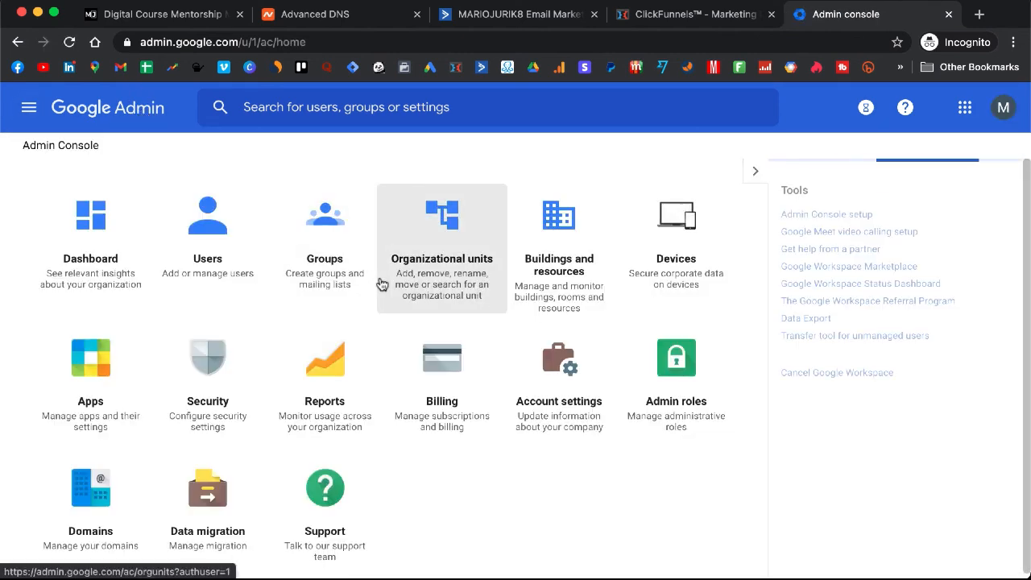
scroll(382, 284, down, 1)
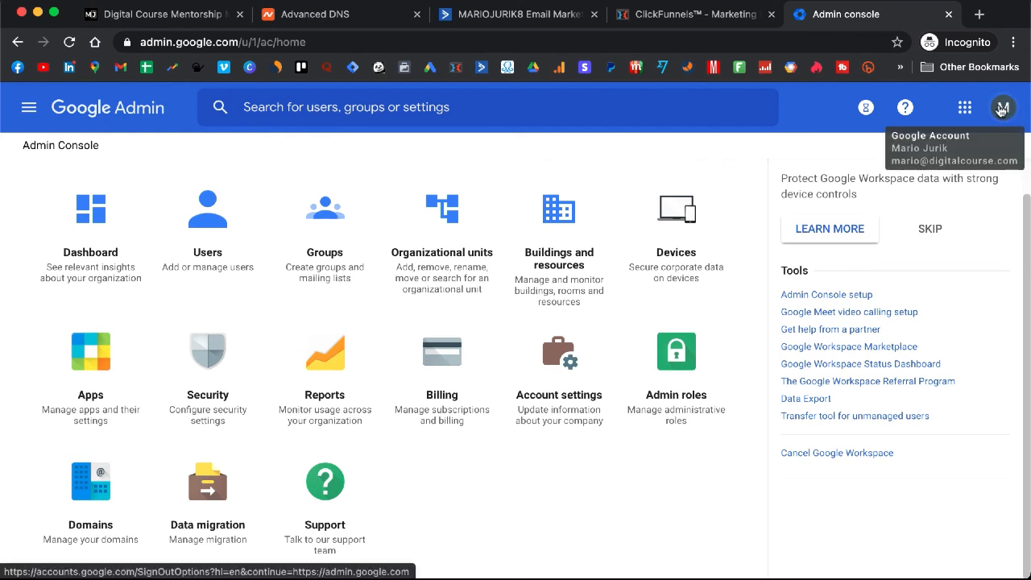
Step: Show the Google apps launcher listing Gmail, Drive, Calendar and Meet
click(966, 111)
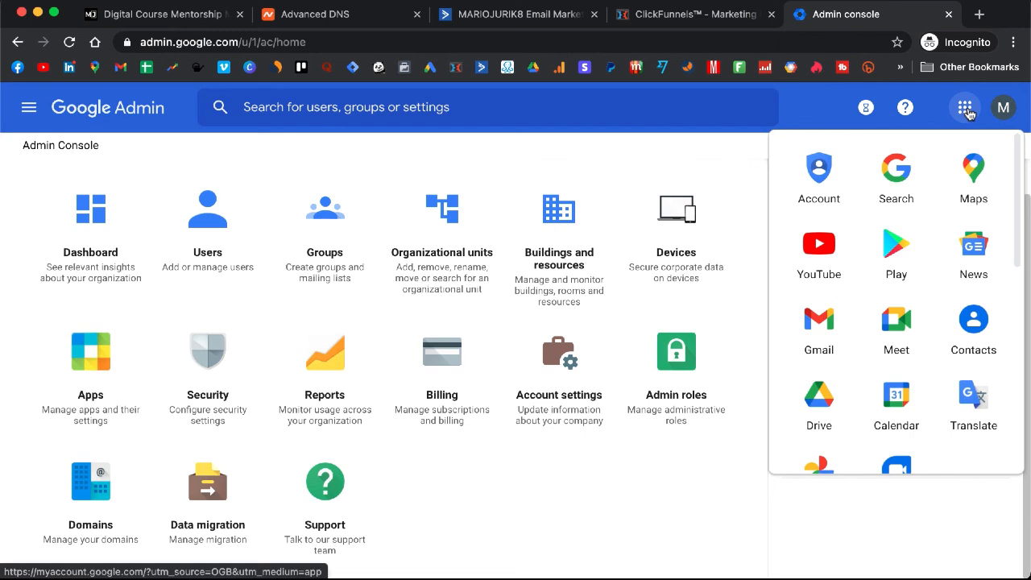